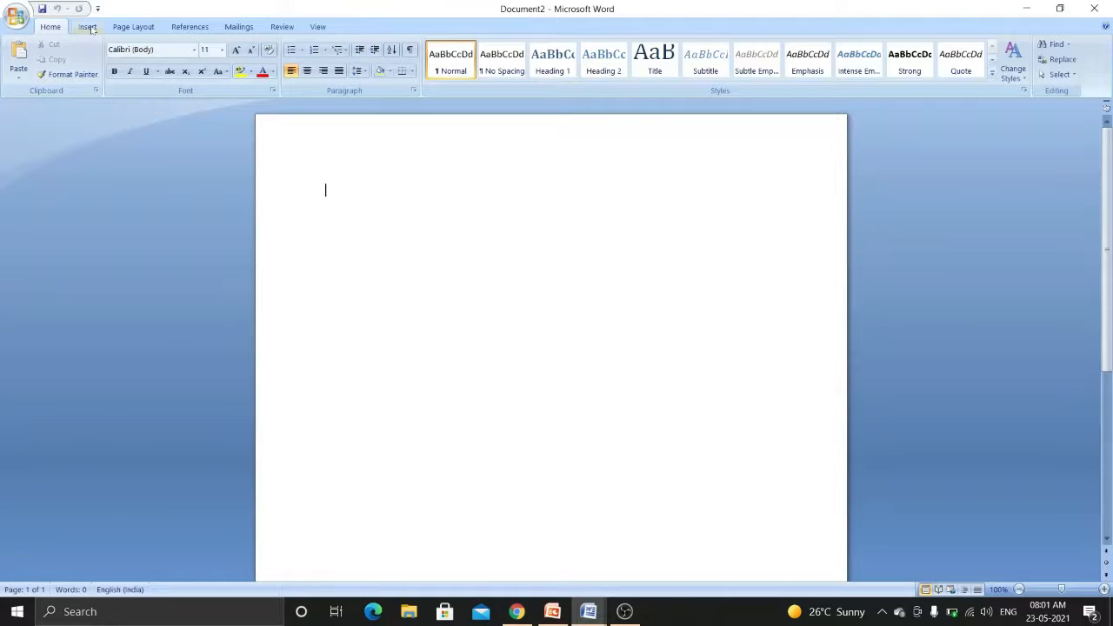
{"action": "left_click", "coordinate": [90, 27]}
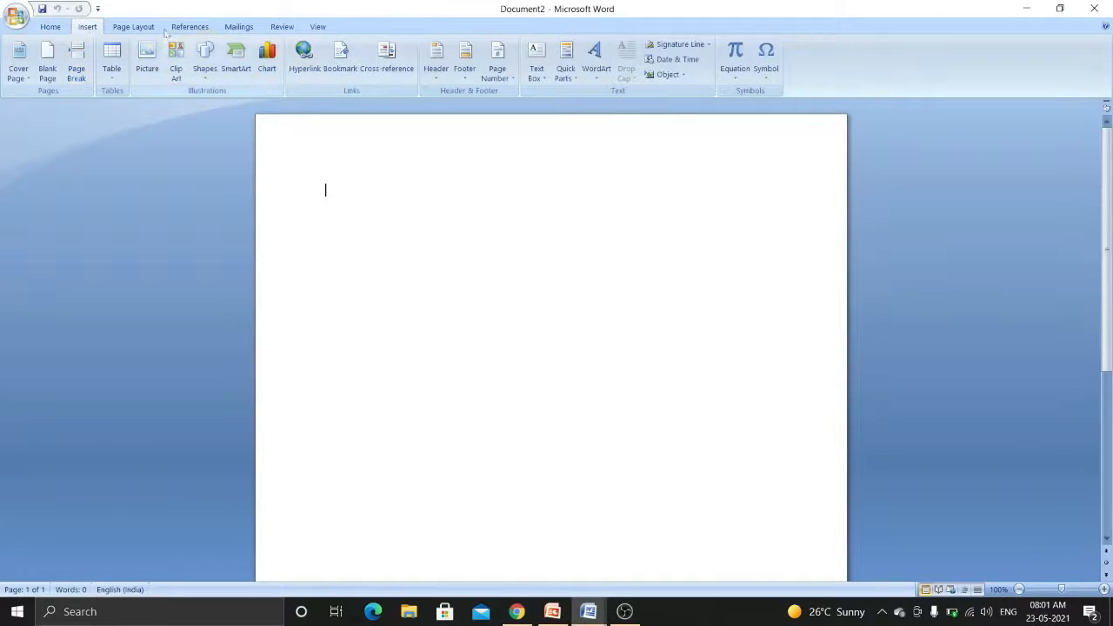
{"action": "left_click", "coordinate": [135, 26]}
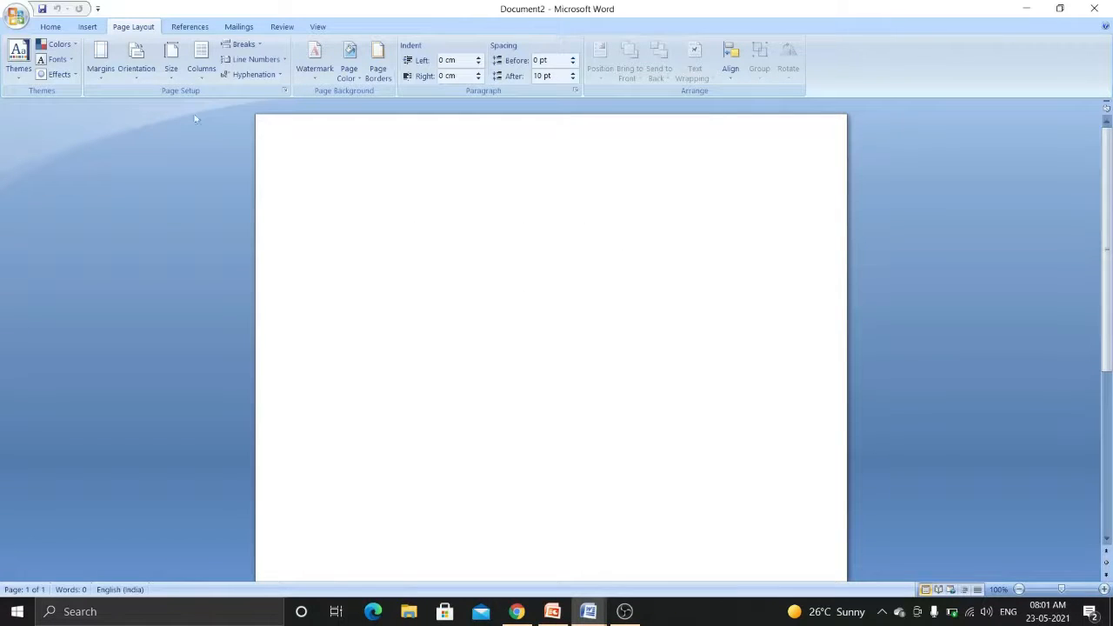
{"action": "left_click", "coordinate": [51, 27]}
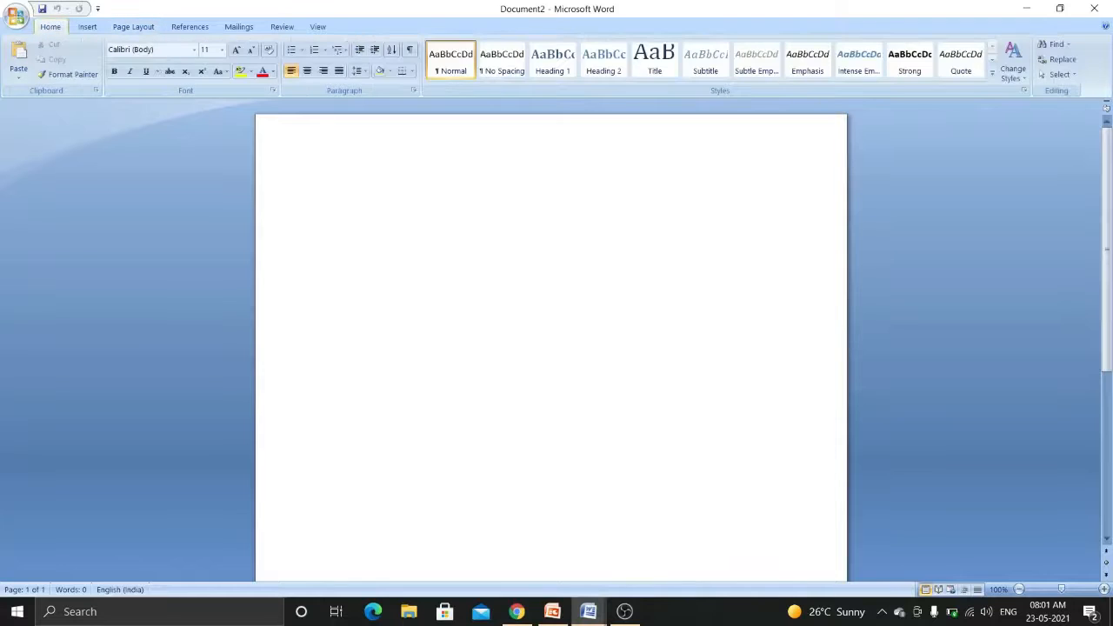
Step: Enter the filler text "Jghgjhg hjghj gjhghj gjhg jh gjhg jh" in the empty document
{"action": "type", "text": "j"}
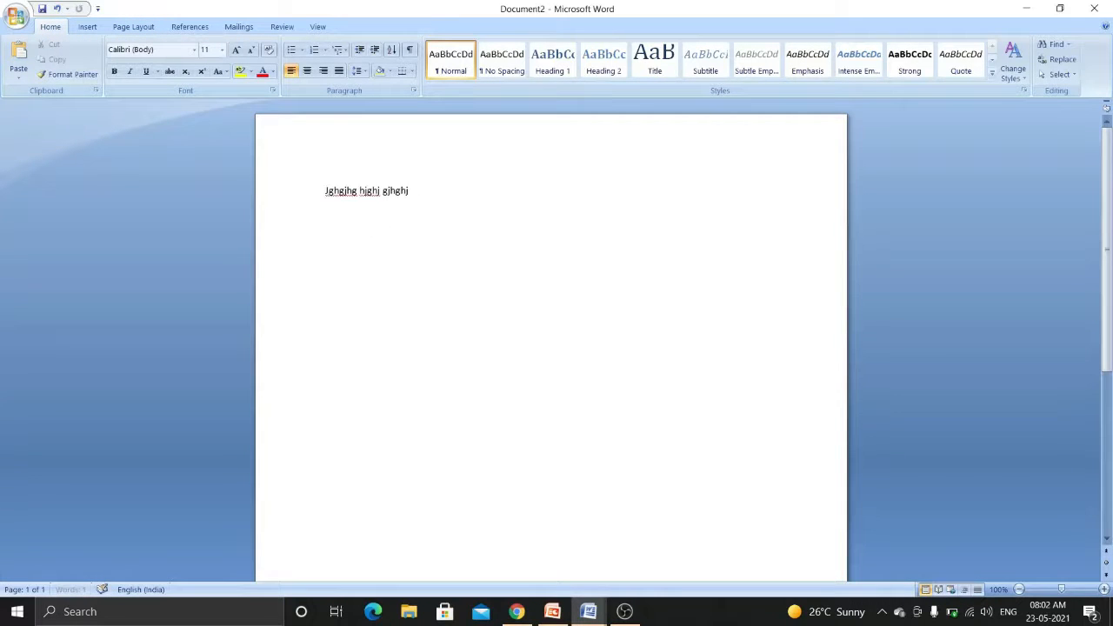
{"action": "type", "text": "ghgjhg hjghj gjhghj gjhg jh gjhg jh"}
Step: Create a new blank document
{"action": "left_click", "coordinate": [19, 19]}
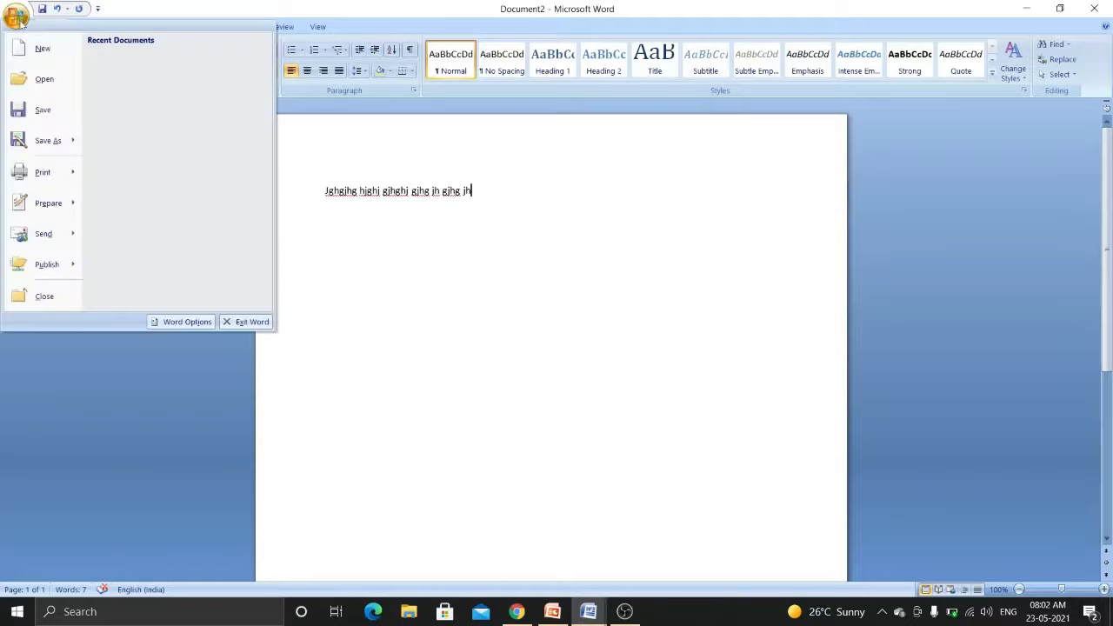
{"action": "left_click", "coordinate": [56, 52]}
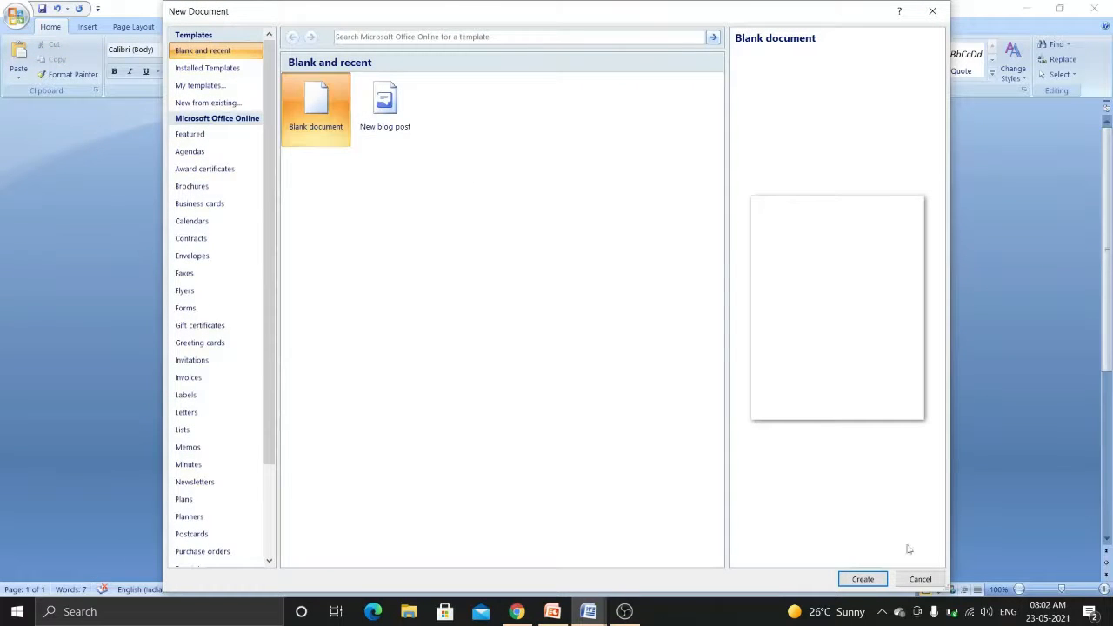
{"action": "left_click", "coordinate": [863, 579]}
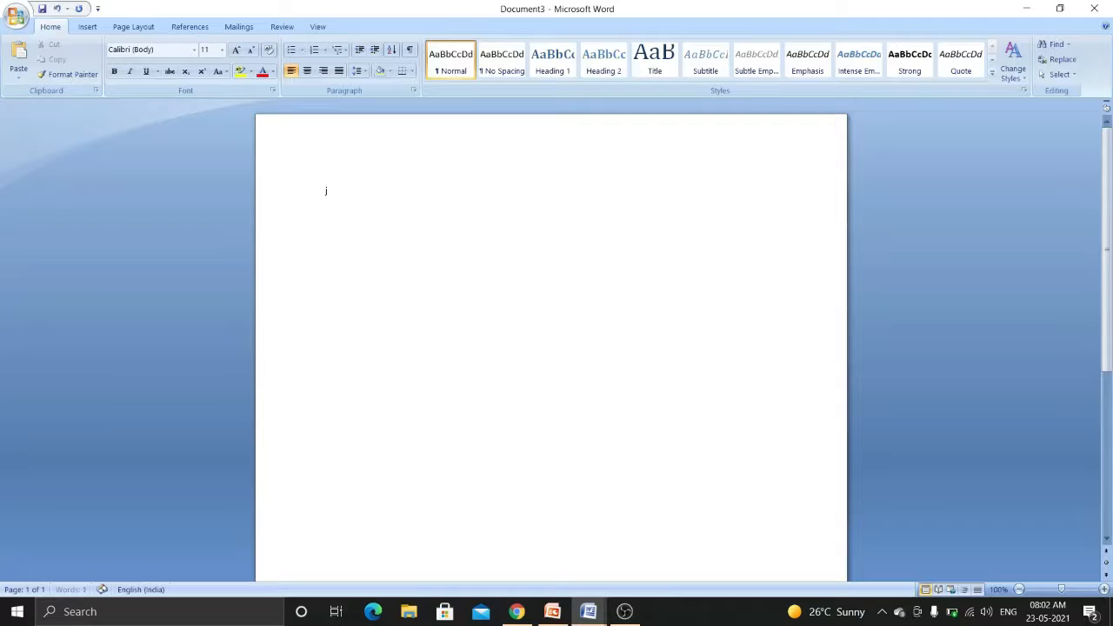
Step: Write three lines of filler text in the new document: "J kjhk jhkj hkj hkj hkj hjk hjkhkj", "Gjhgjkhgkjgk" and "Jlkjlkj"
{"action": "type", "text": "J kjhk jhkj hkj hkj hkj hjk hjkhkj"}
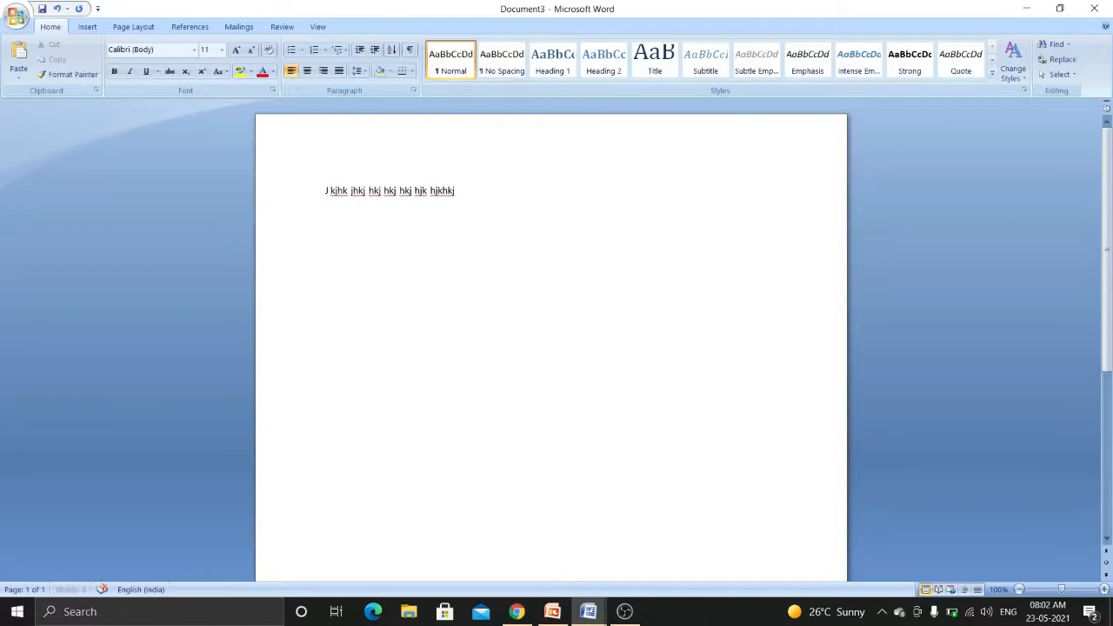
{"action": "key", "text": "Return"}
{"action": "type", "text": "gjhgjkhgkjgk"}
{"action": "key", "text": "Return"}
{"action": "type", "text": "jlkjlkj"}
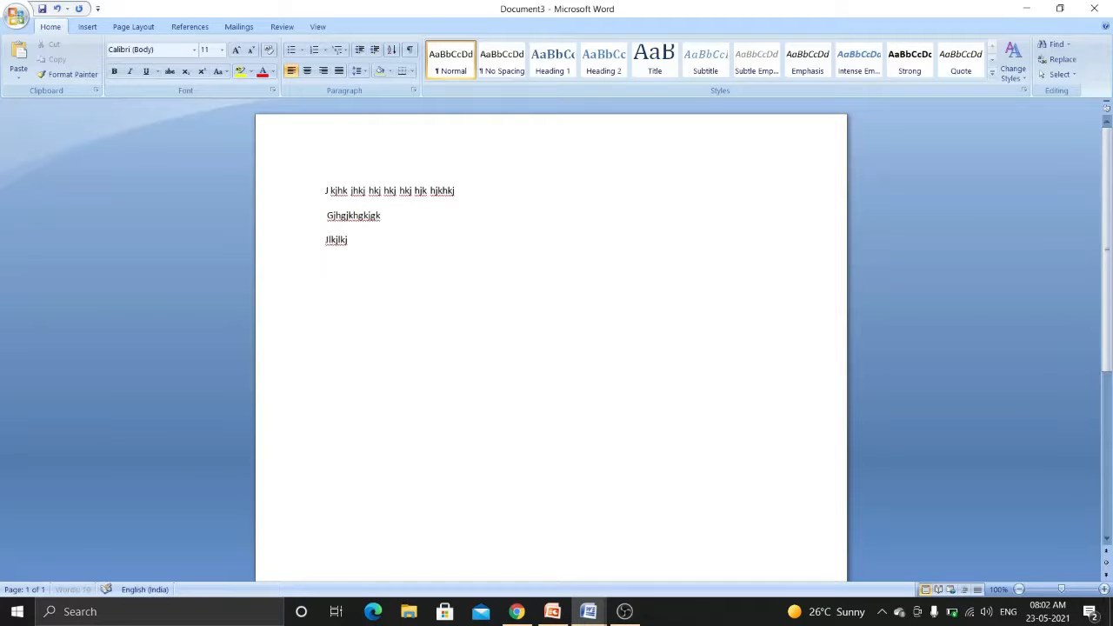
Step: Save the document as a Word Document named qw in the Documents folder
{"action": "left_click", "coordinate": [10, 16]}
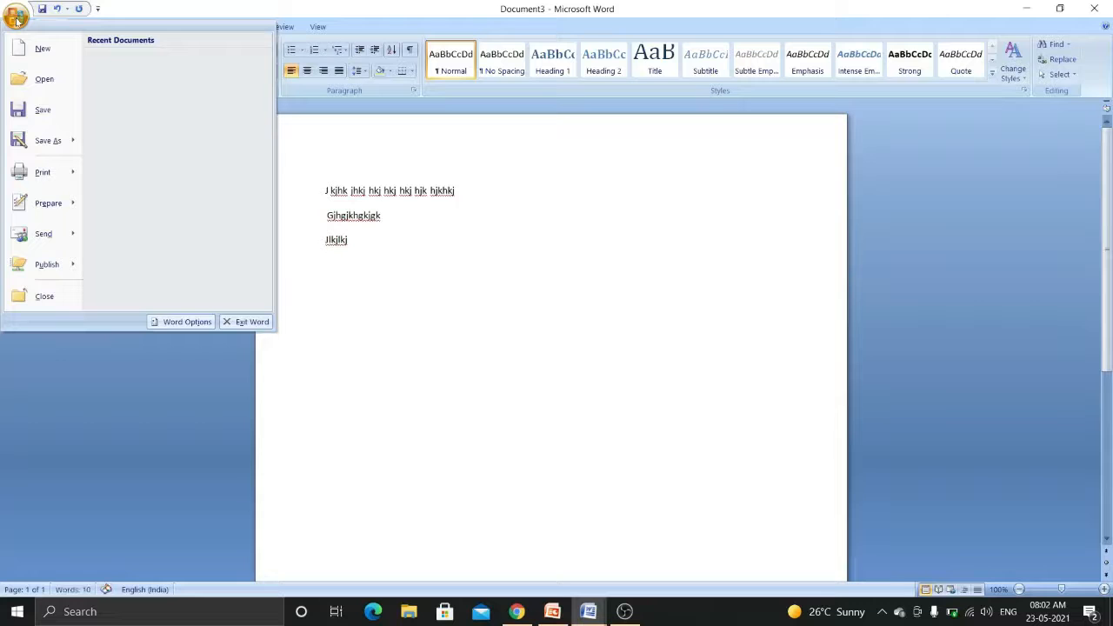
{"action": "left_click", "coordinate": [43, 111]}
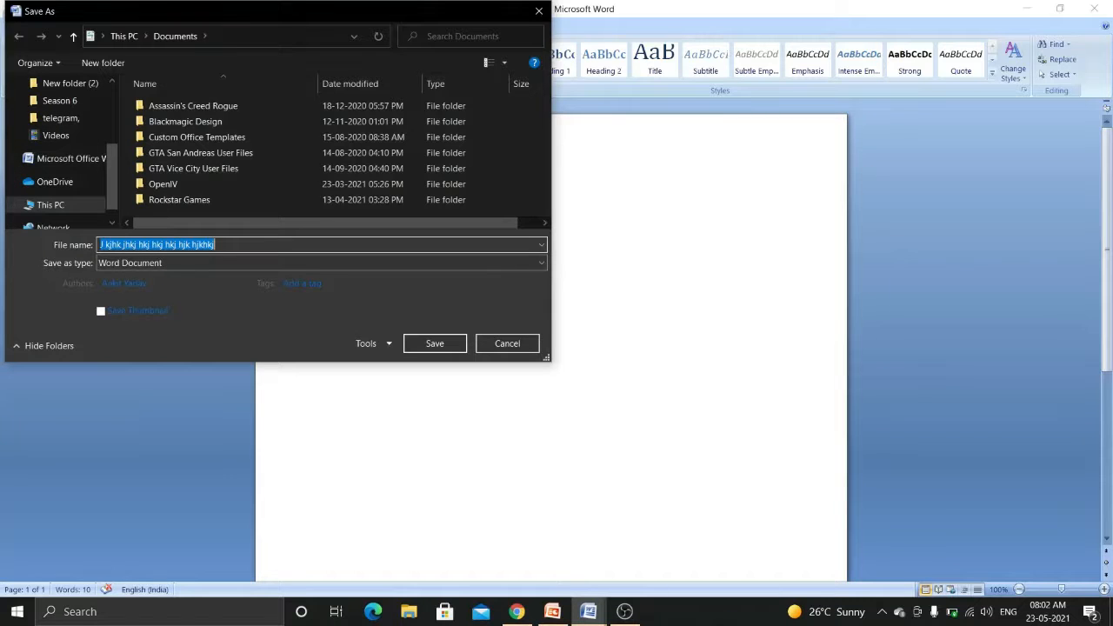
{"action": "type", "text": "qw"}
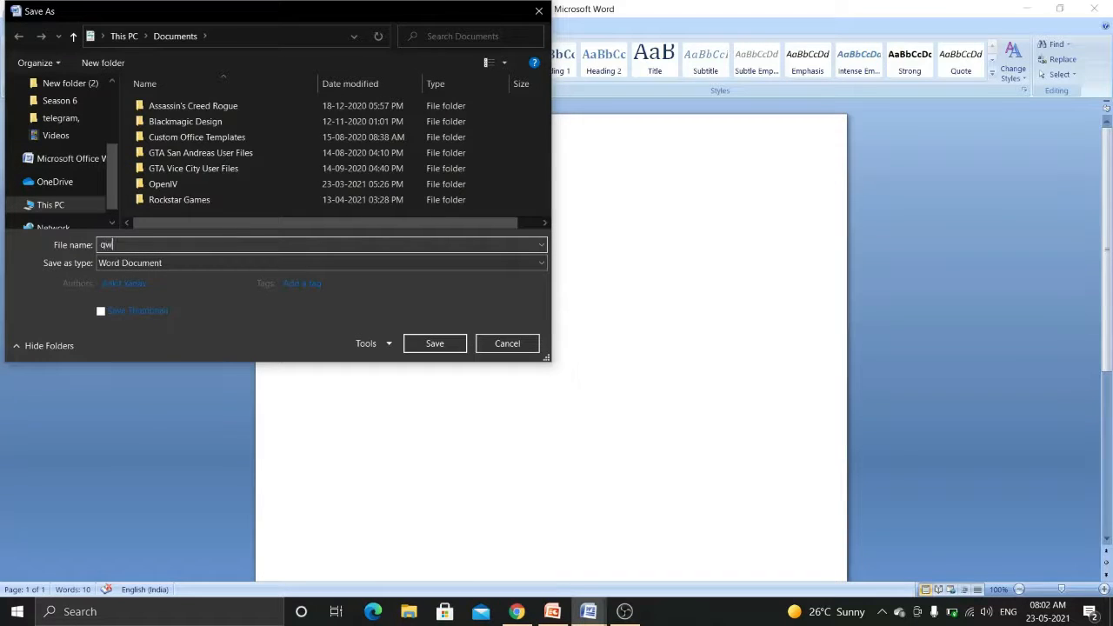
{"action": "left_click", "coordinate": [449, 347]}
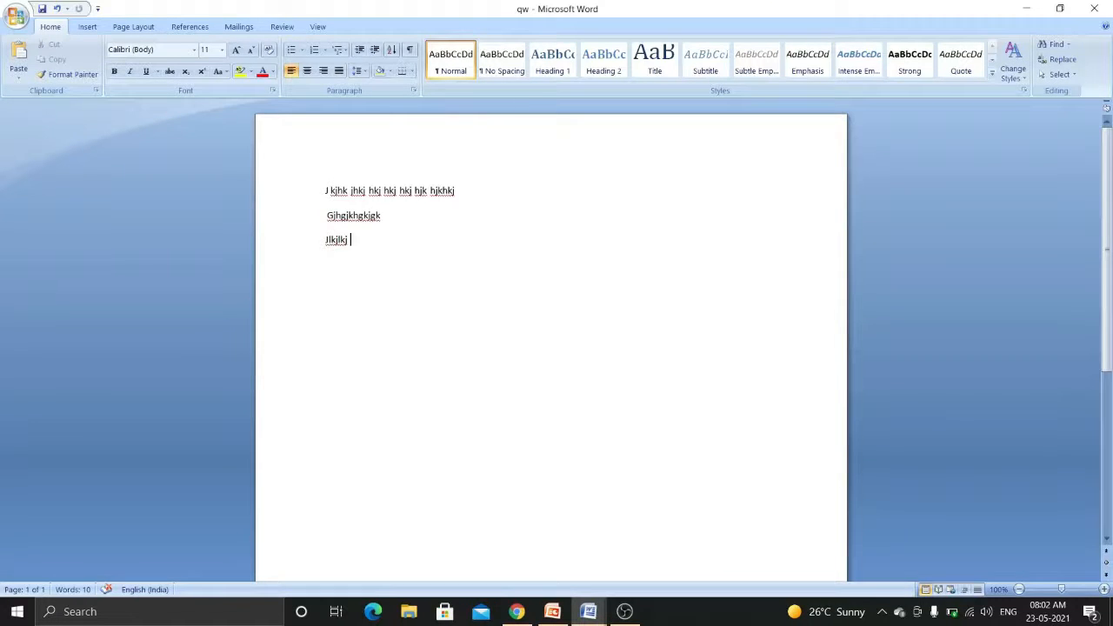
Step: Open the saved file qw from the Documents folder and once more from the recent documents
{"action": "left_click", "coordinate": [24, 19]}
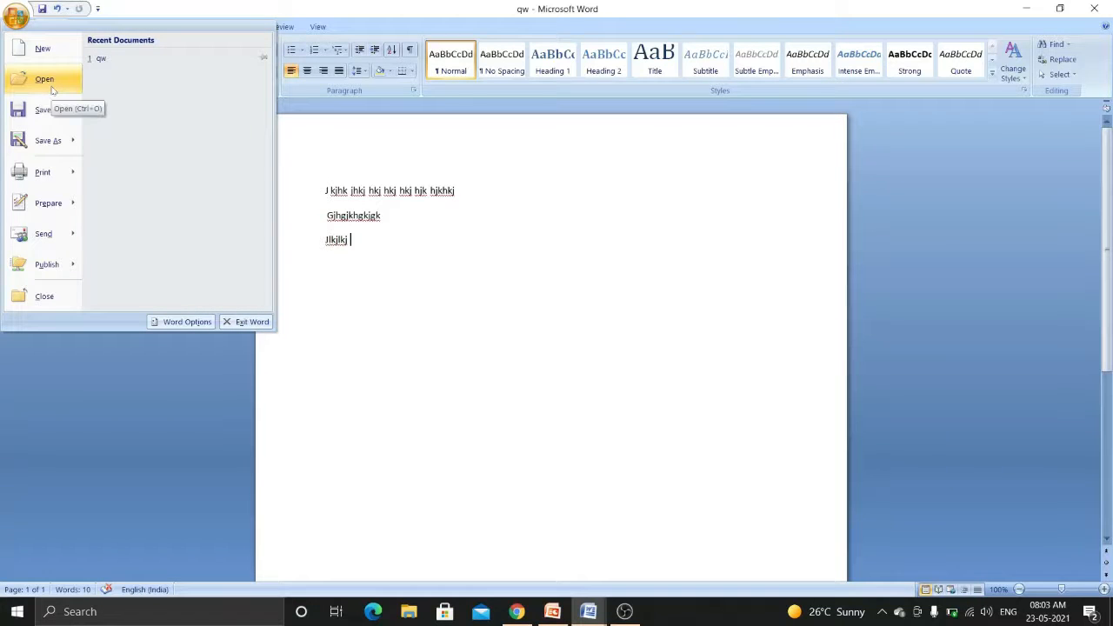
{"action": "left_click", "coordinate": [51, 87]}
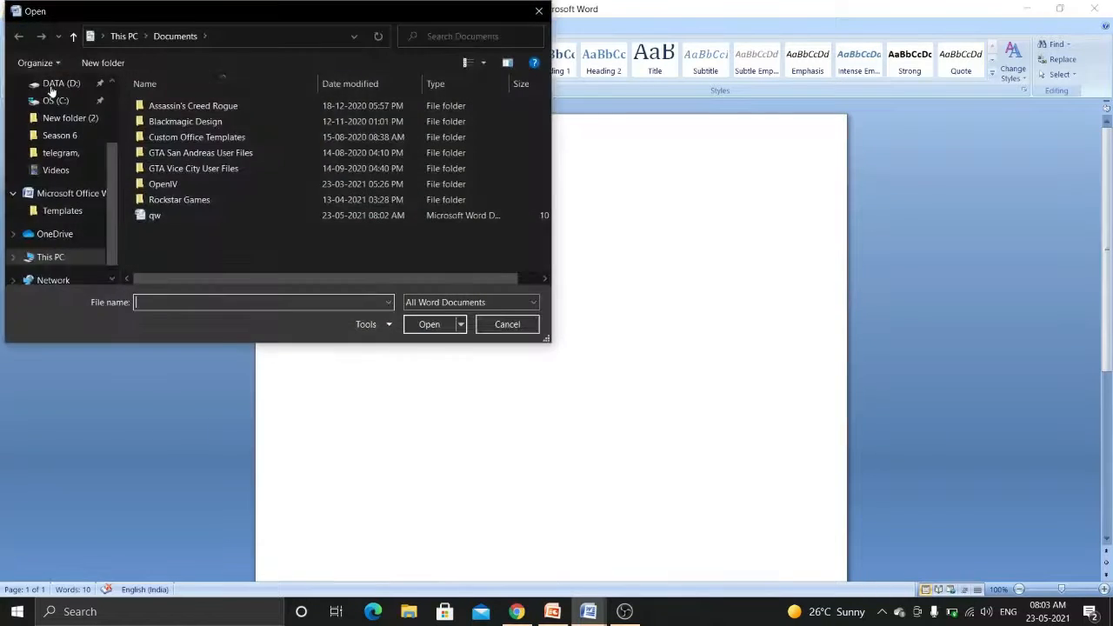
{"action": "left_click", "coordinate": [153, 216]}
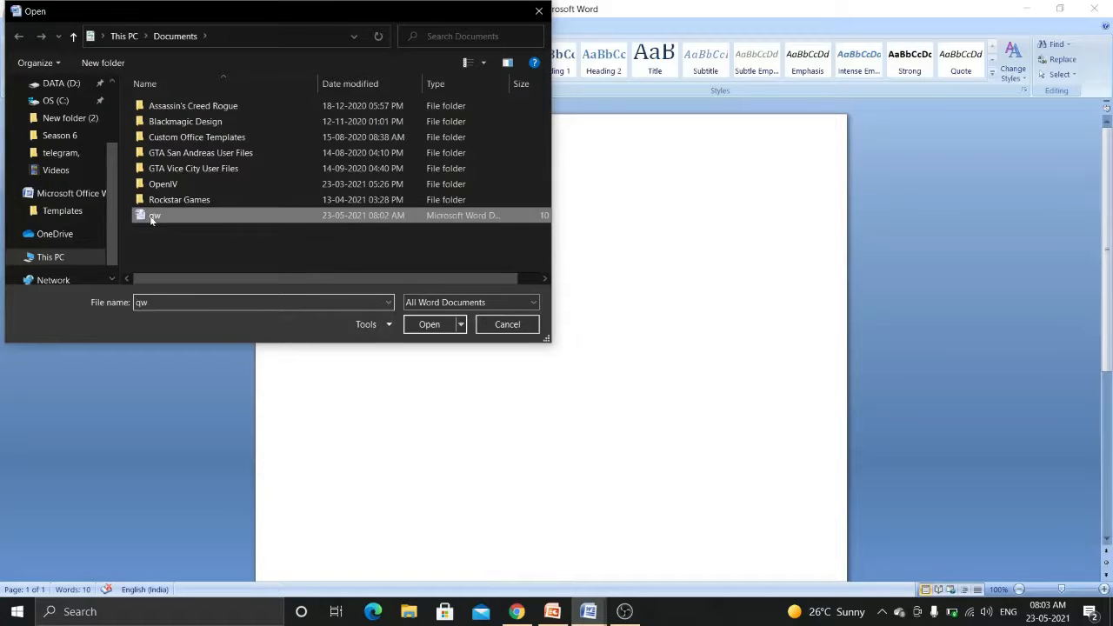
{"action": "left_click", "coordinate": [429, 325]}
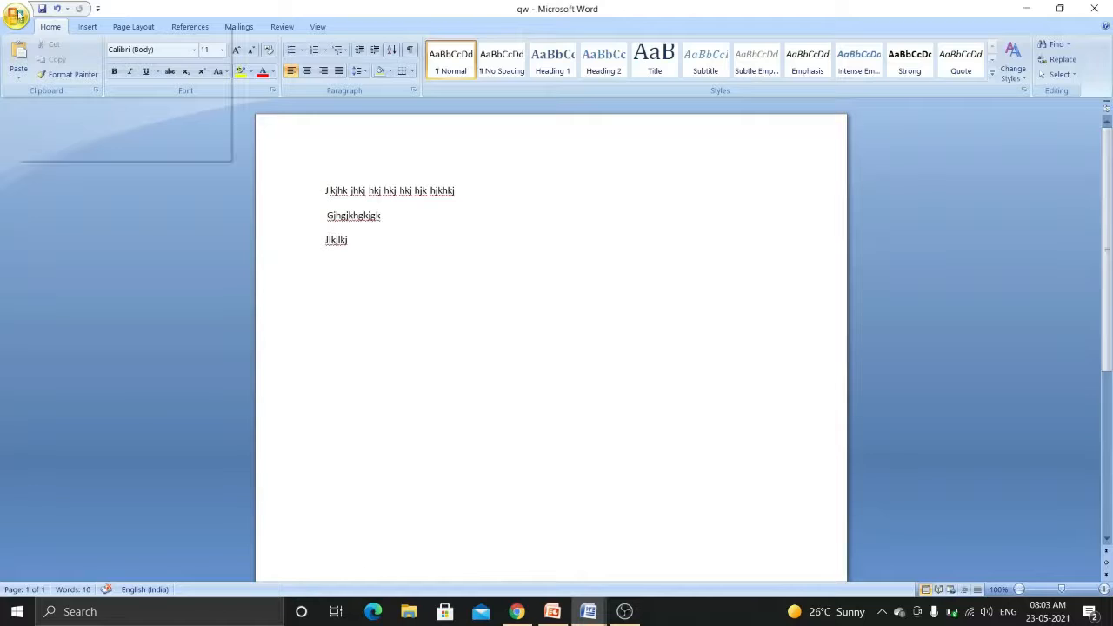
{"action": "left_click", "coordinate": [17, 16]}
{"action": "left_click", "coordinate": [91, 60]}
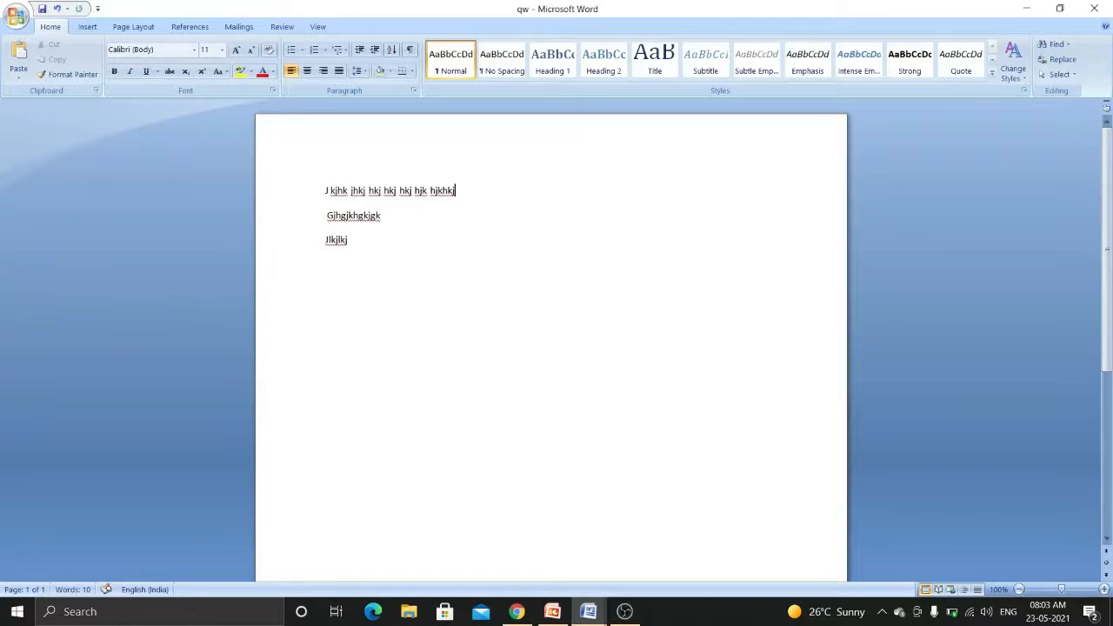
Step: Set the font size of the first line of text to 22
{"action": "left_click_drag", "start_coordinate": [455, 190], "coordinate": [290, 183]}
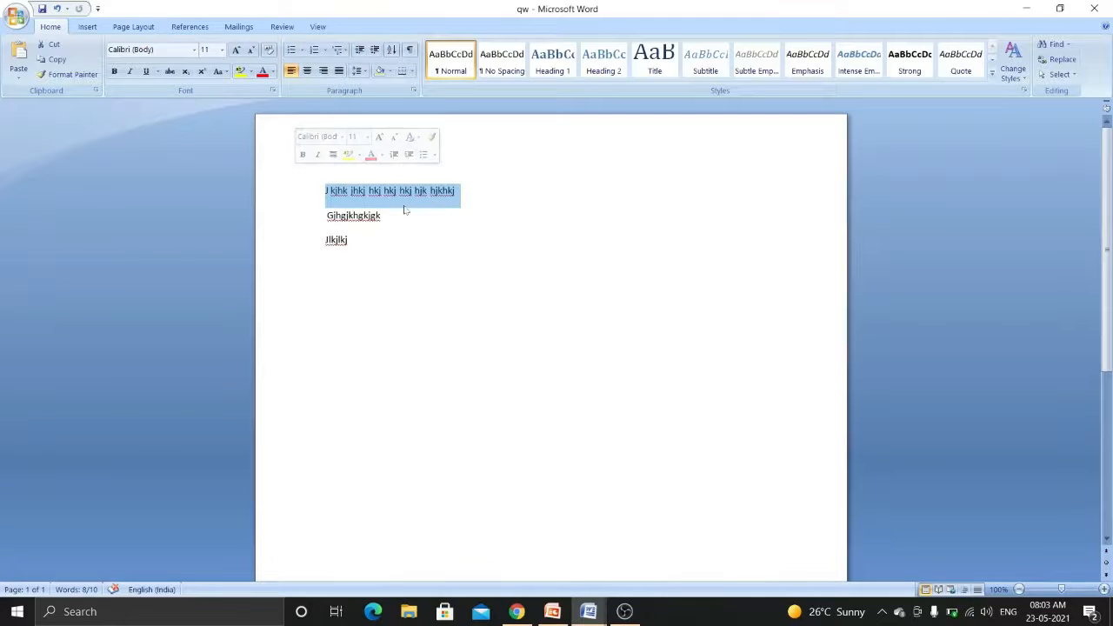
{"action": "left_click", "coordinate": [455, 191]}
{"action": "left_click_drag", "start_coordinate": [455, 192], "coordinate": [323, 190]}
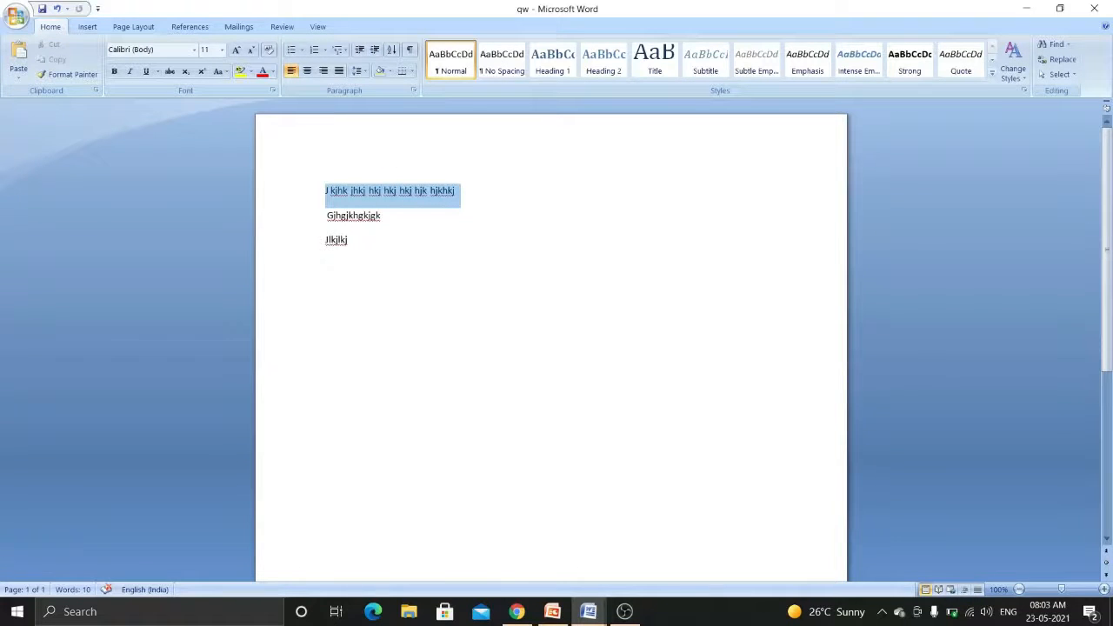
{"action": "left_click", "coordinate": [223, 51]}
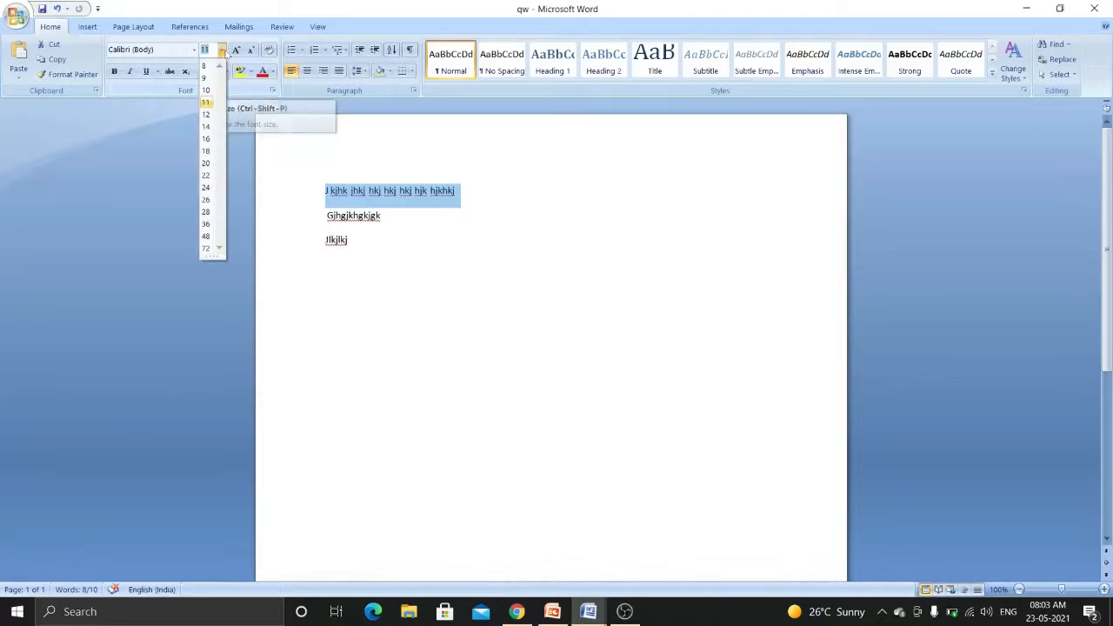
{"action": "left_click", "coordinate": [210, 177]}
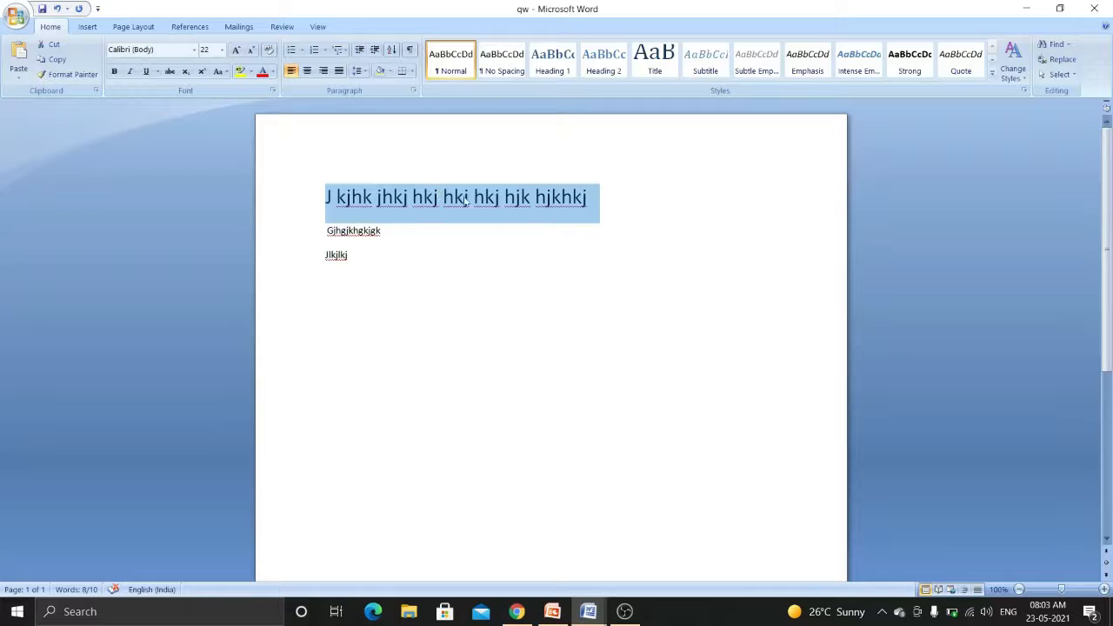
Step: Try bold, italic and underline formatting one at a time on the first line, removing each one again
{"action": "left_click", "coordinate": [115, 75]}
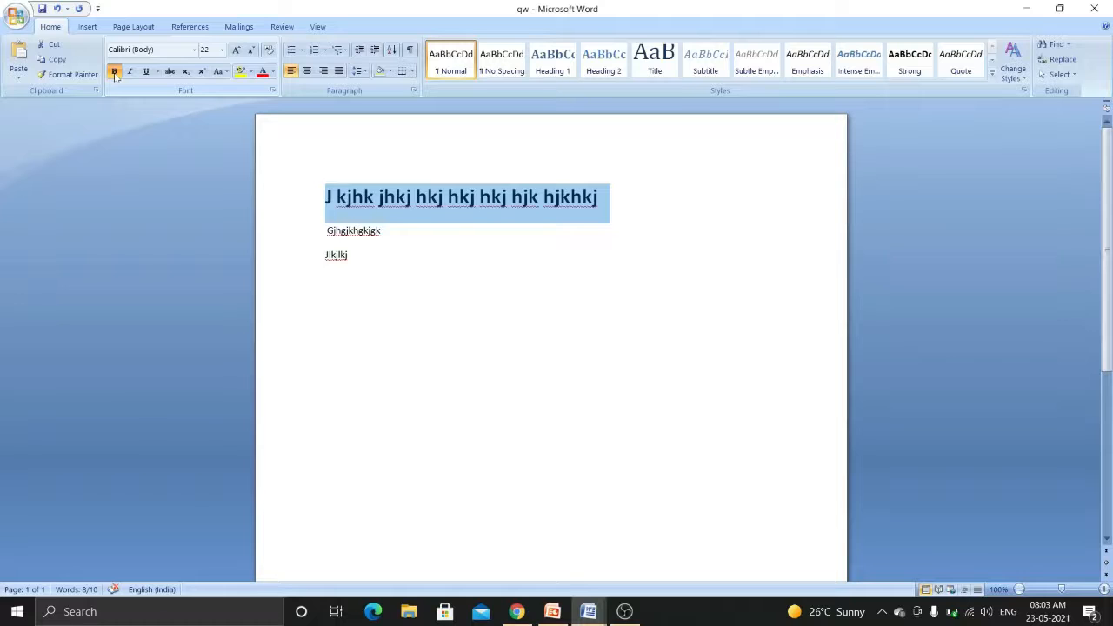
{"action": "left_click", "coordinate": [115, 74]}
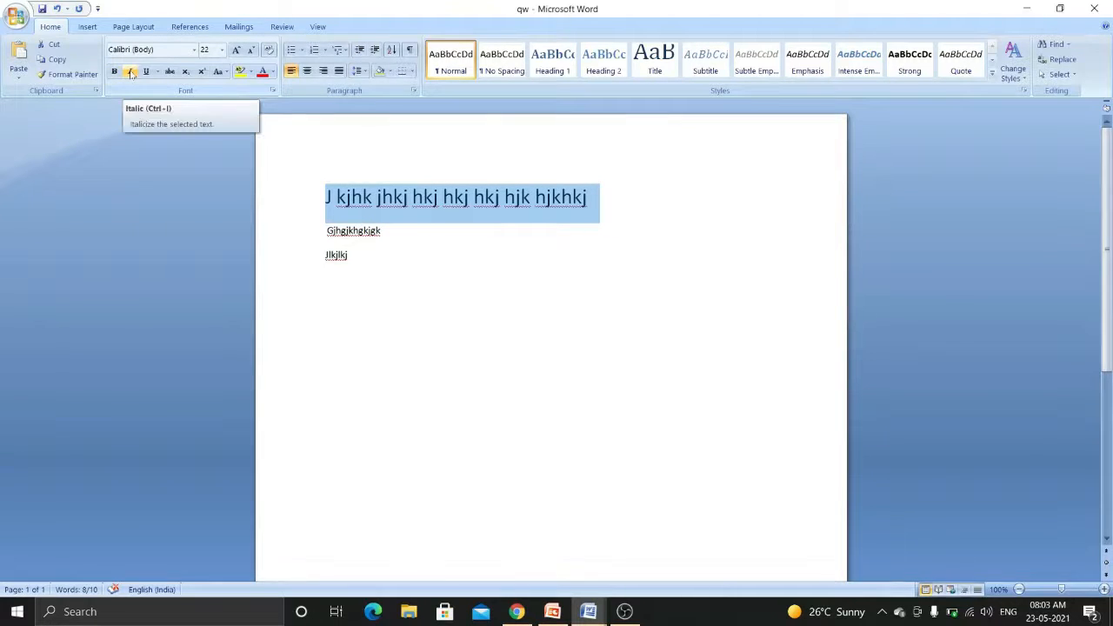
{"action": "left_click", "coordinate": [131, 74]}
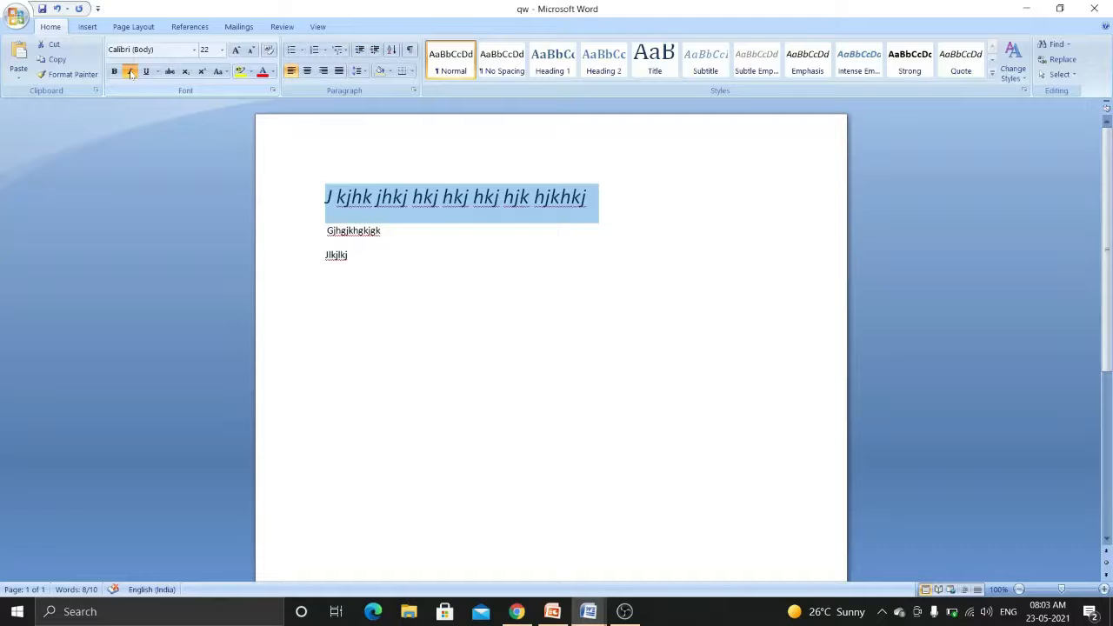
{"action": "left_click", "coordinate": [130, 74]}
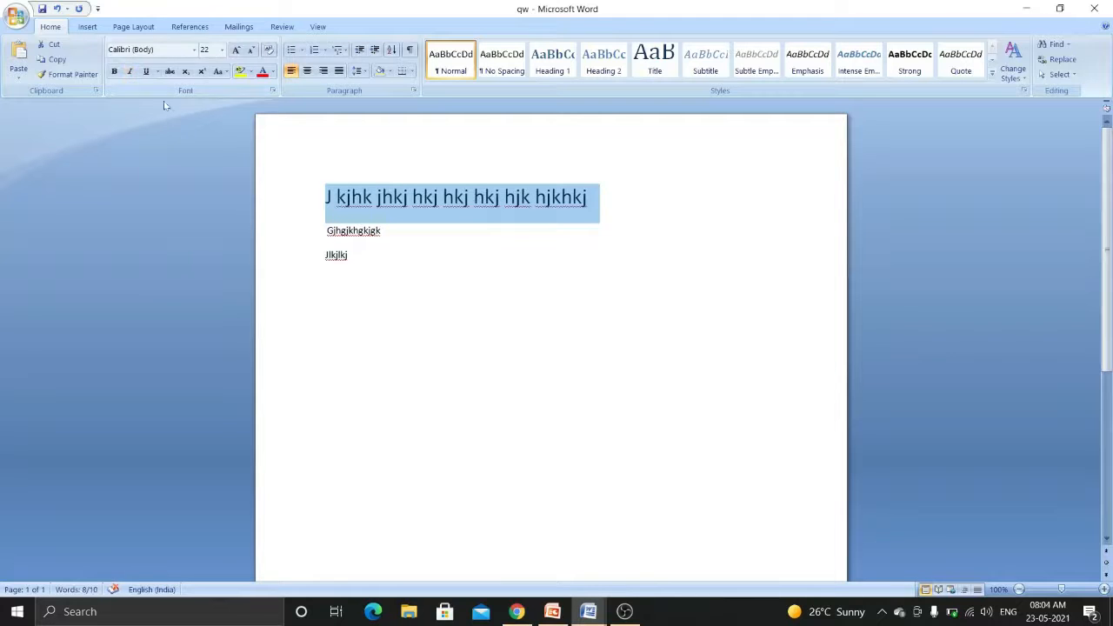
{"action": "left_click", "coordinate": [146, 72]}
{"action": "left_click", "coordinate": [145, 71]}
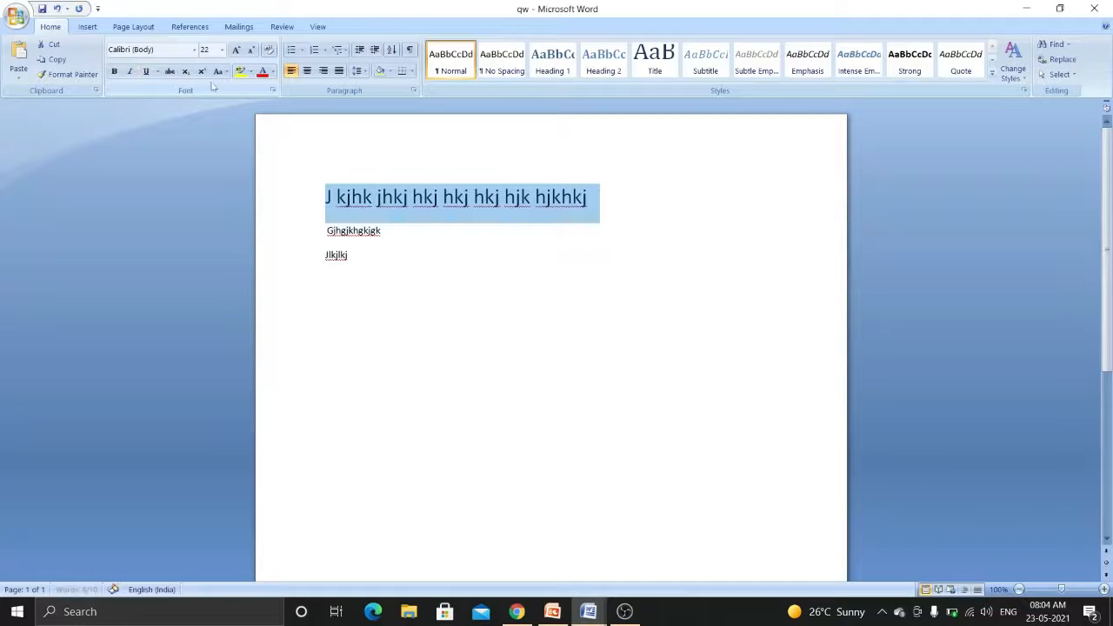
Step: Set the font color of the first line to the standard dark blue
{"action": "left_click", "coordinate": [272, 71]}
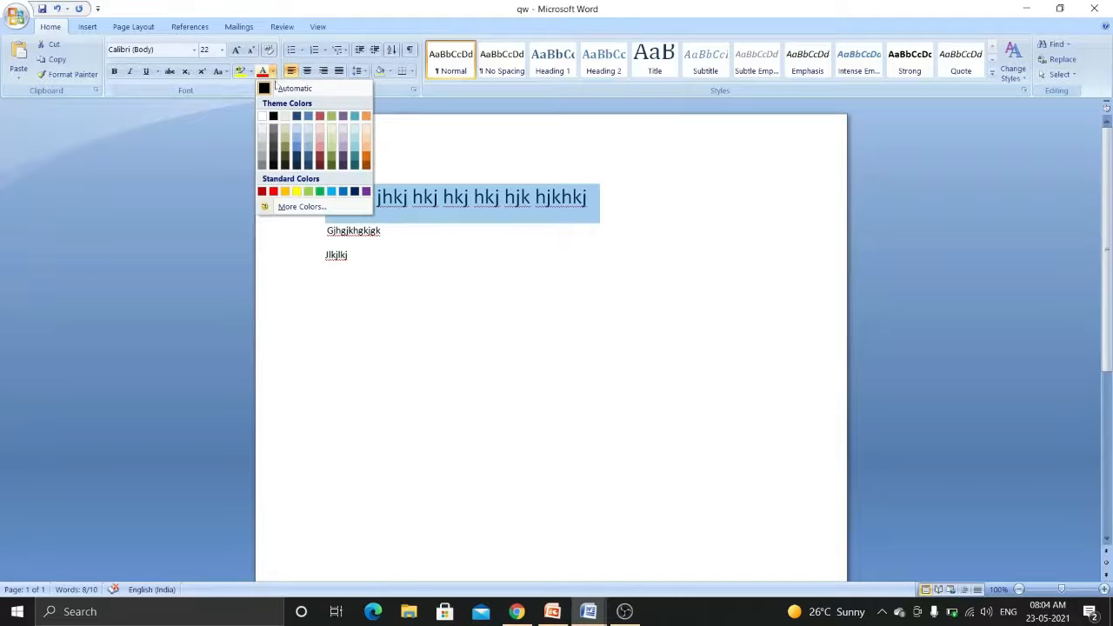
{"action": "left_click", "coordinate": [355, 193]}
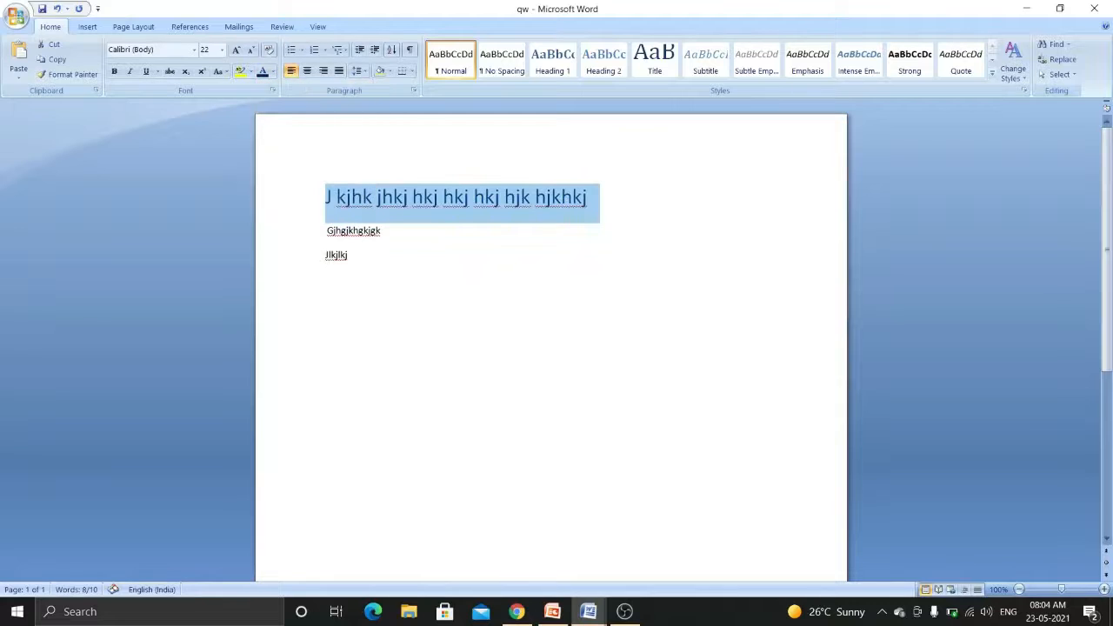
Step: Format the second line of text with the standard red font color and a font size of 20
{"action": "key", "text": "Down"}
{"action": "key", "text": "End"}
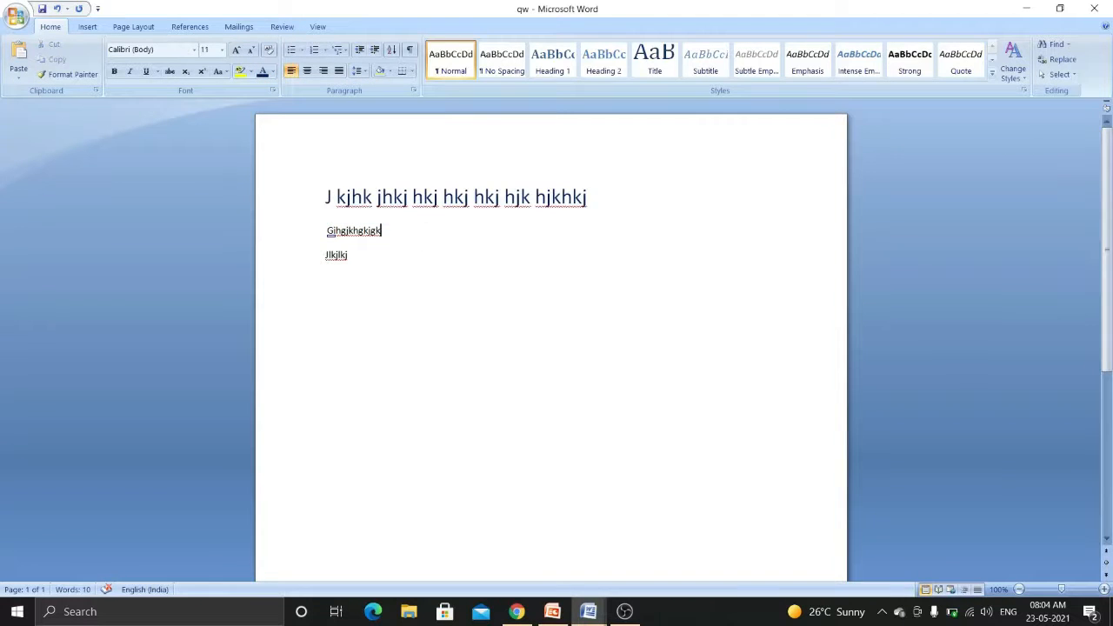
{"action": "key", "text": "shift+Home"}
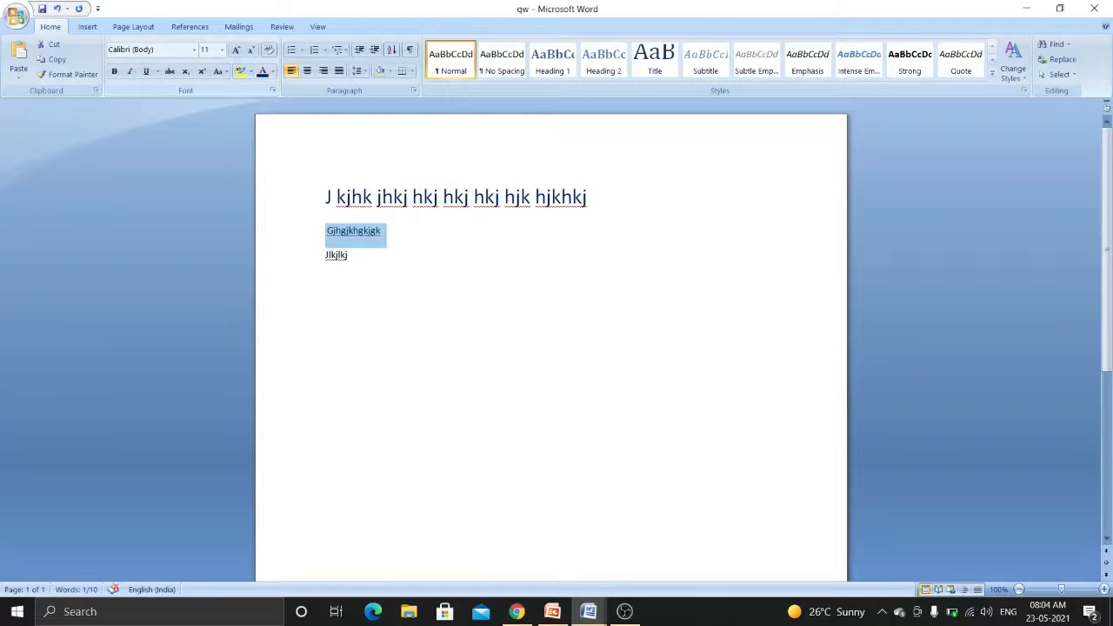
{"action": "left_click", "coordinate": [273, 72]}
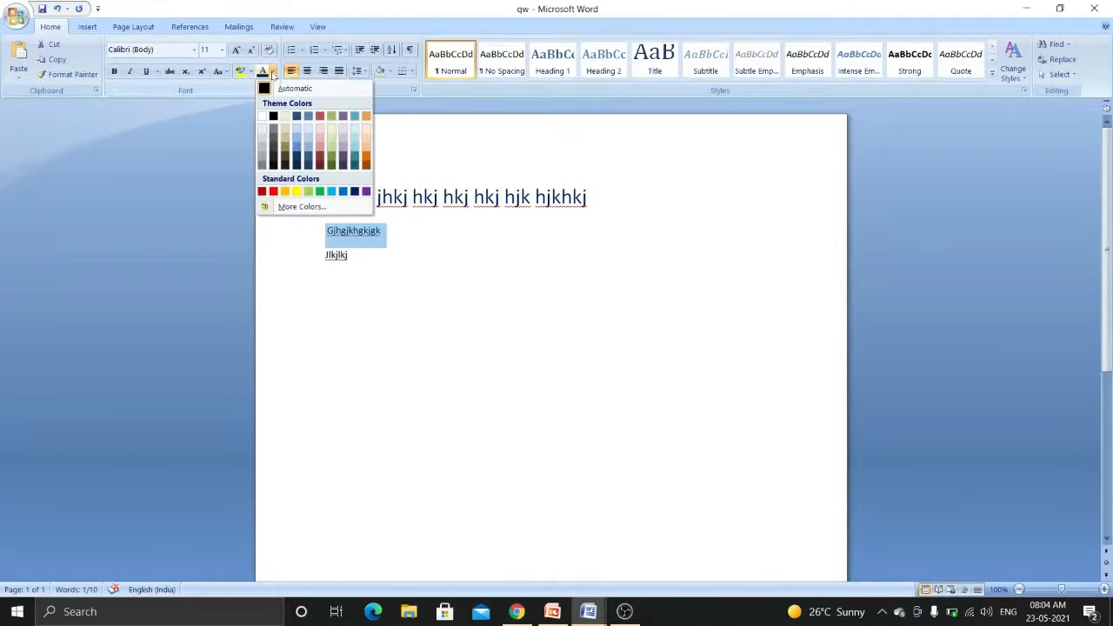
{"action": "left_click", "coordinate": [273, 192]}
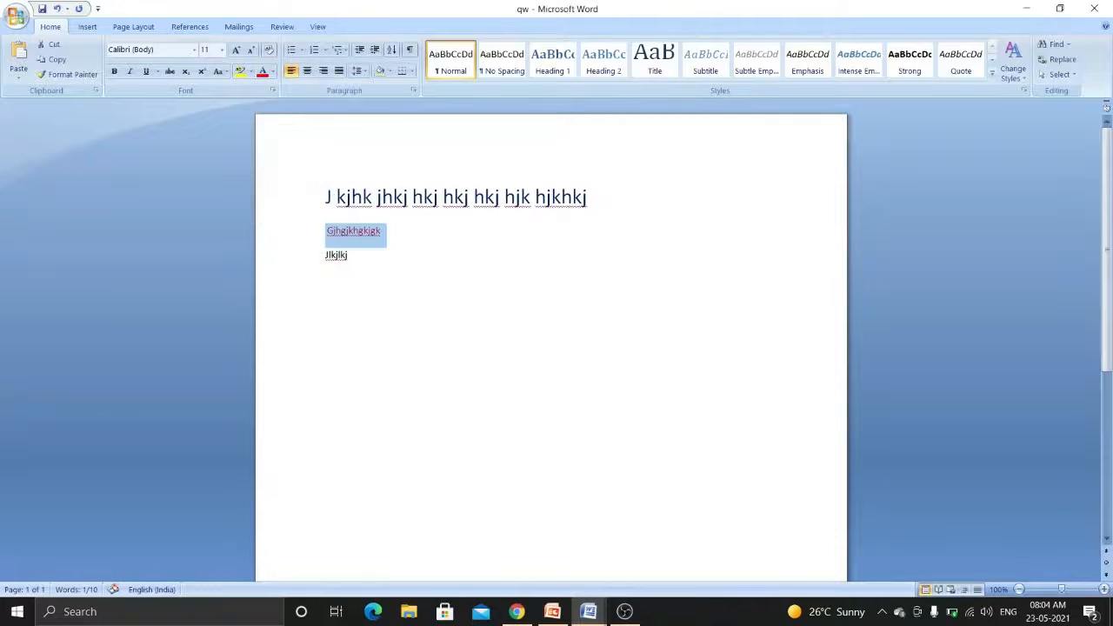
{"action": "left_click", "coordinate": [222, 50]}
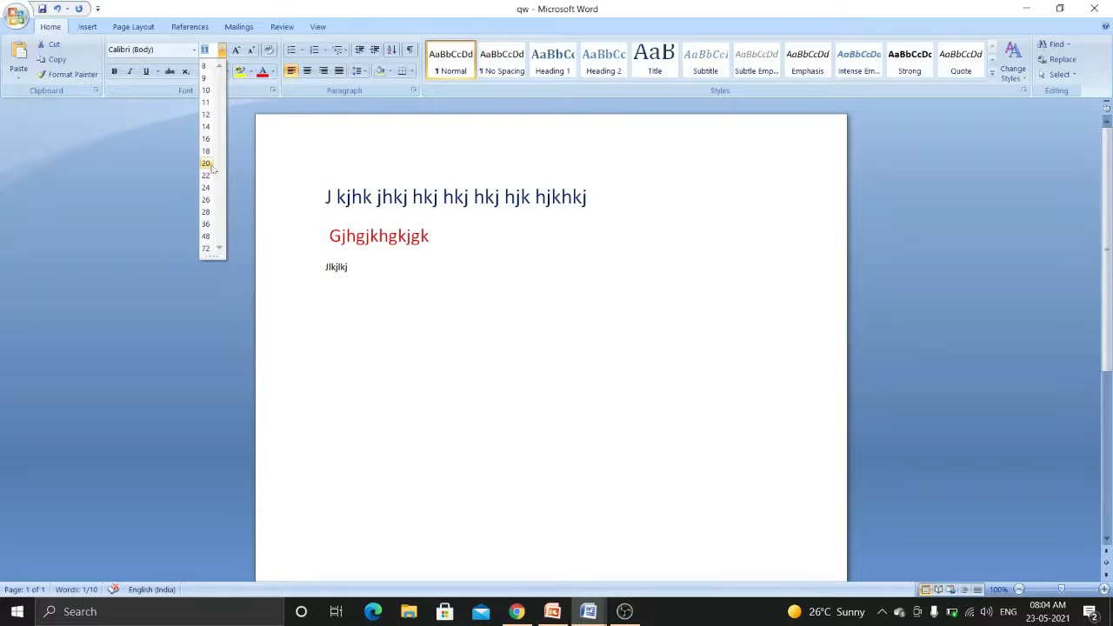
{"action": "left_click", "coordinate": [206, 164]}
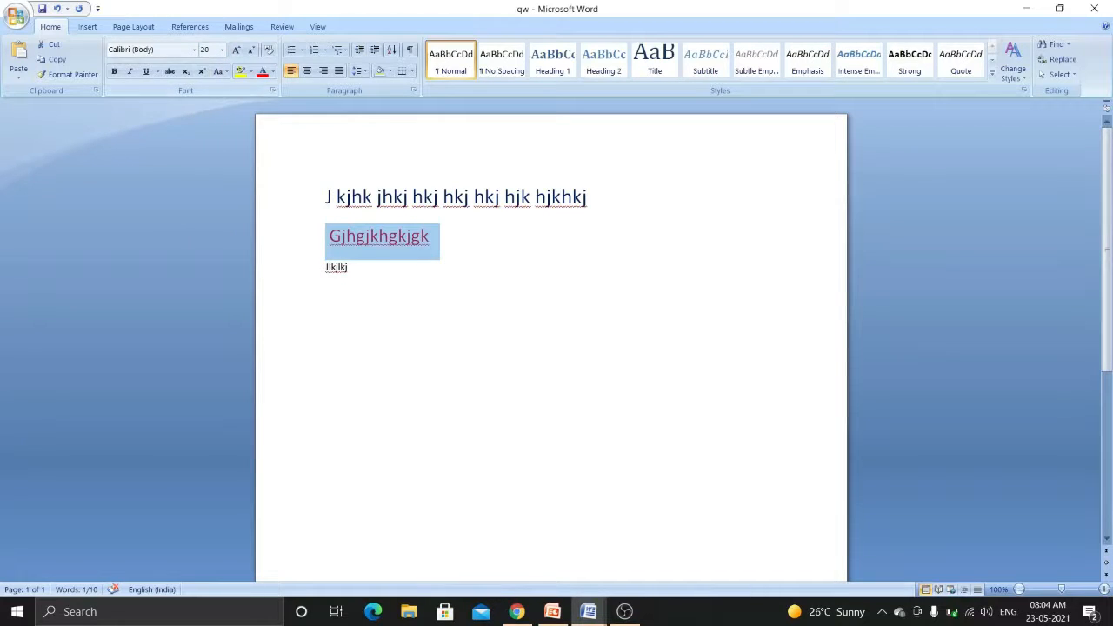
Step: Set the font of the second line of text to Bahnschrift Light SemiCondensed
{"action": "left_click", "coordinate": [194, 52]}
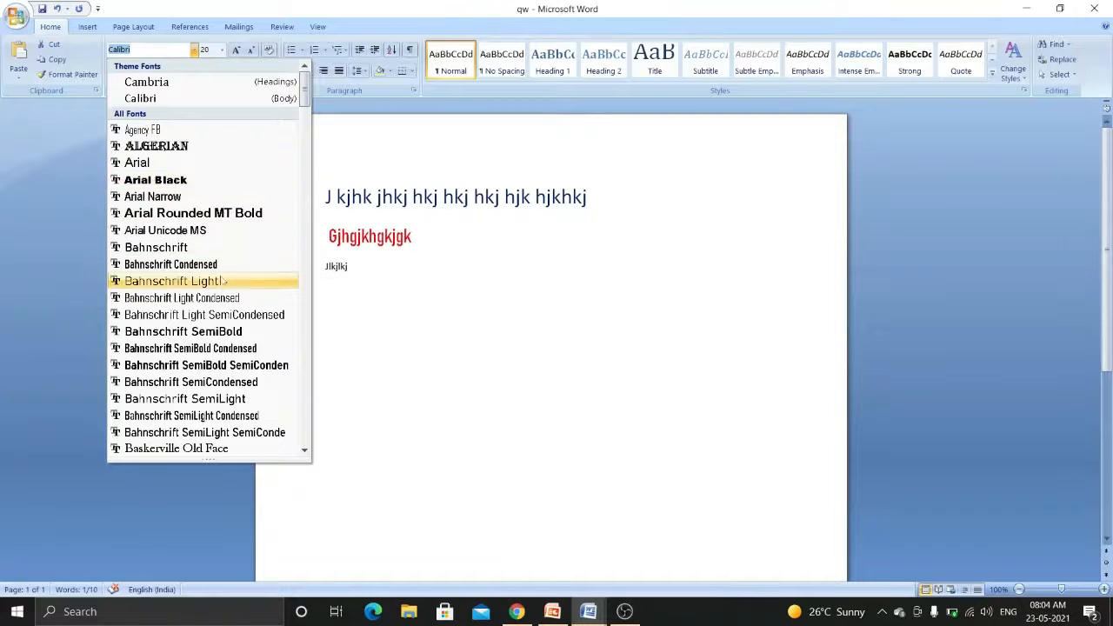
{"action": "left_click", "coordinate": [231, 315]}
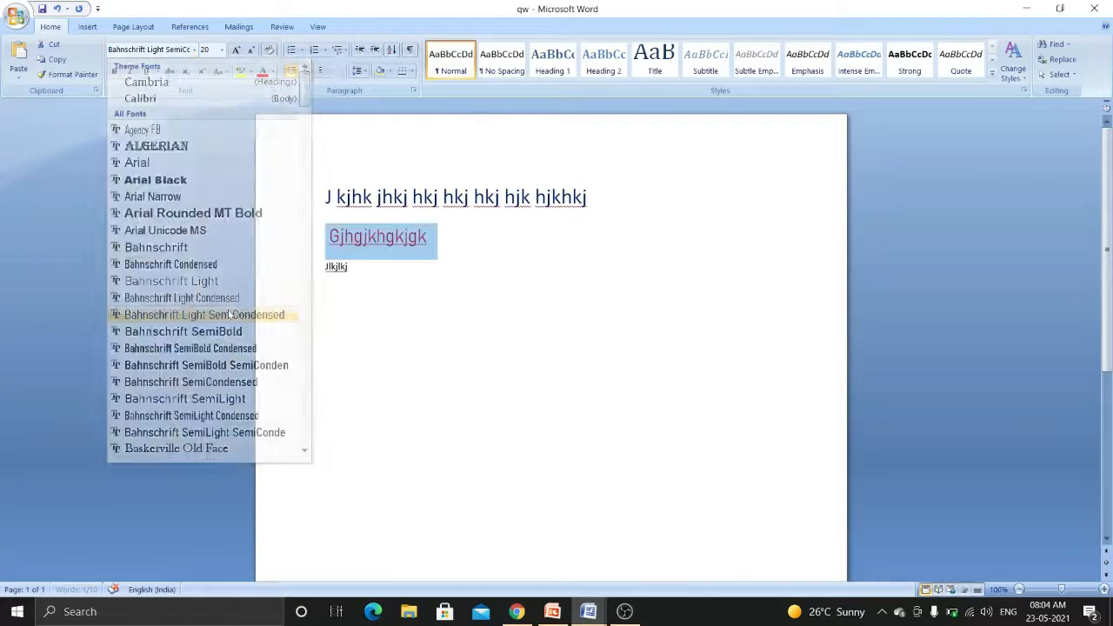
{"action": "left_click", "coordinate": [437, 196]}
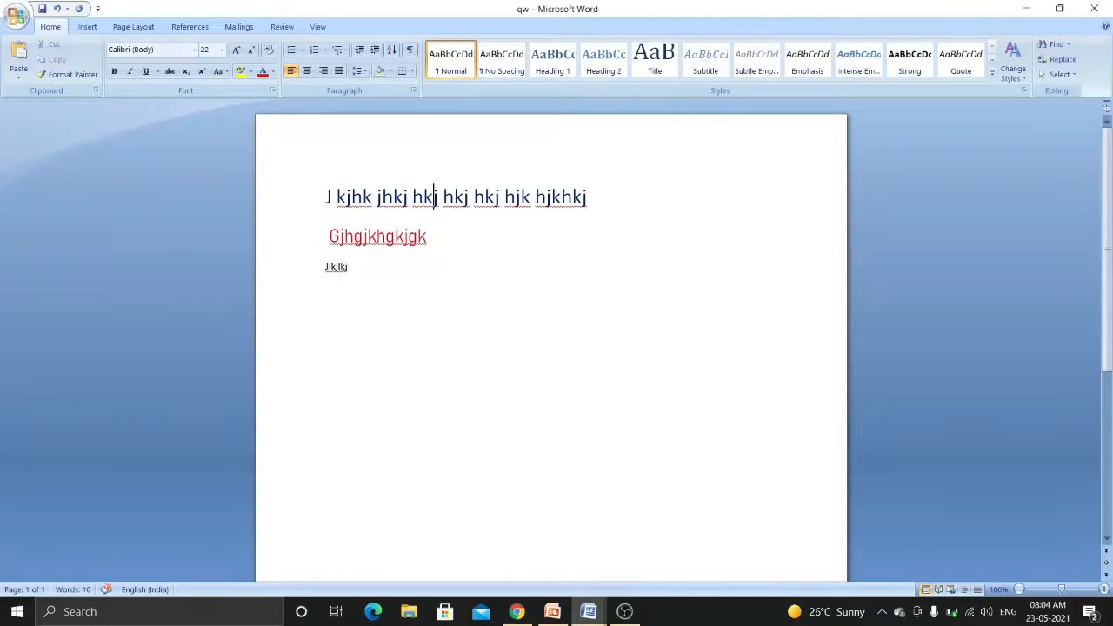
Step: Change the font of the entire first line of text to Georgia
{"action": "left_click_drag", "start_coordinate": [588, 197], "coordinate": [327, 197]}
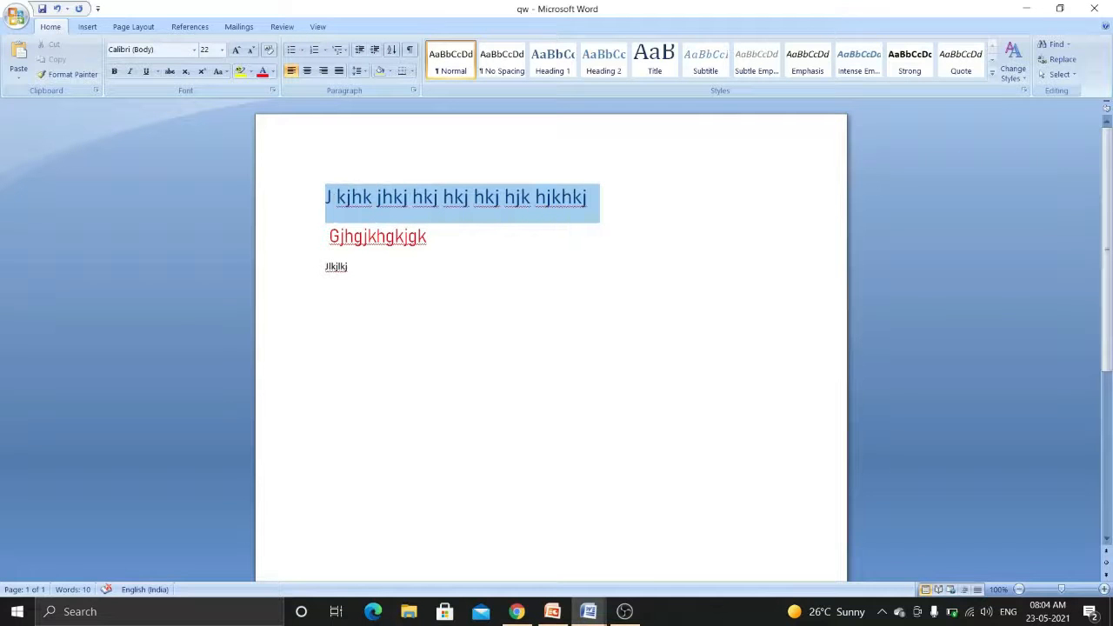
{"action": "left_click", "coordinate": [195, 51]}
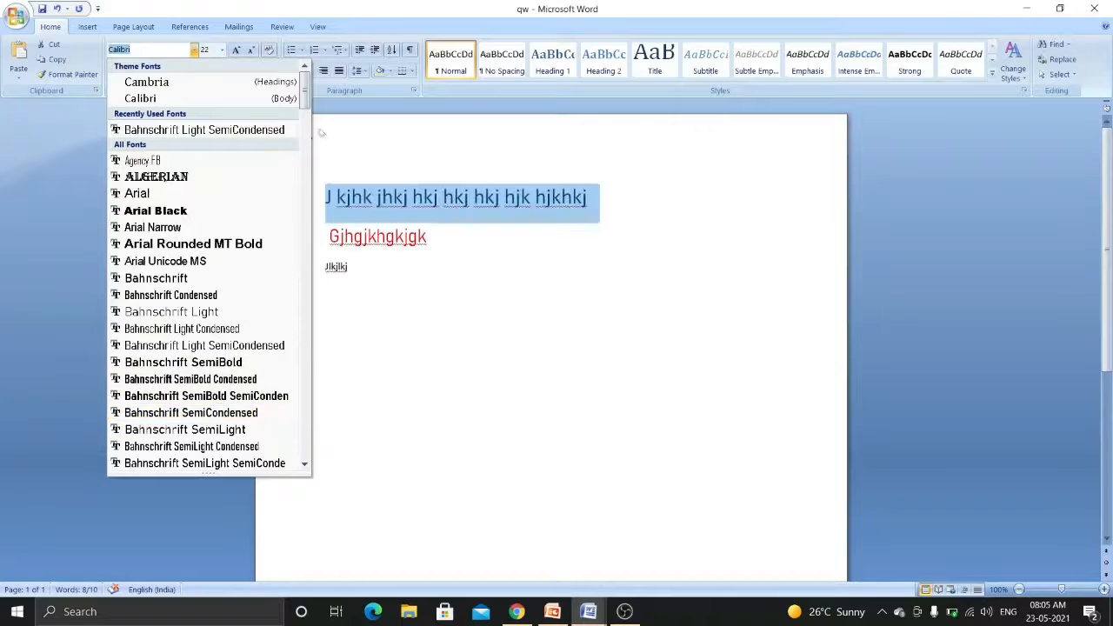
{"action": "left_click_drag", "start_coordinate": [303, 99], "coordinate": [315, 146]}
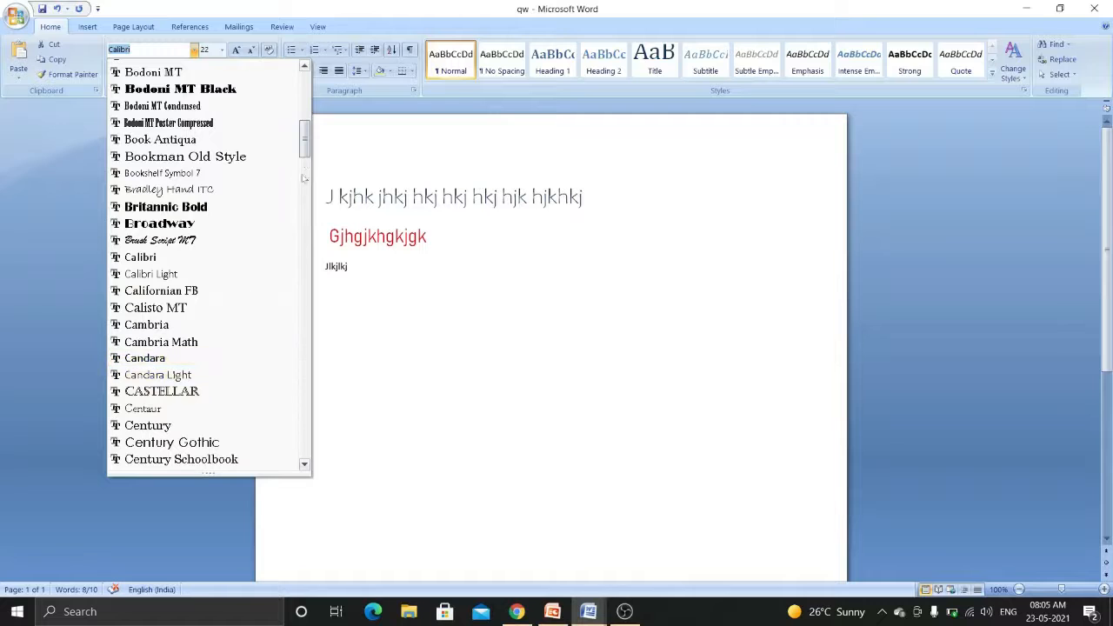
{"action": "left_click_drag", "start_coordinate": [306, 153], "coordinate": [321, 248]}
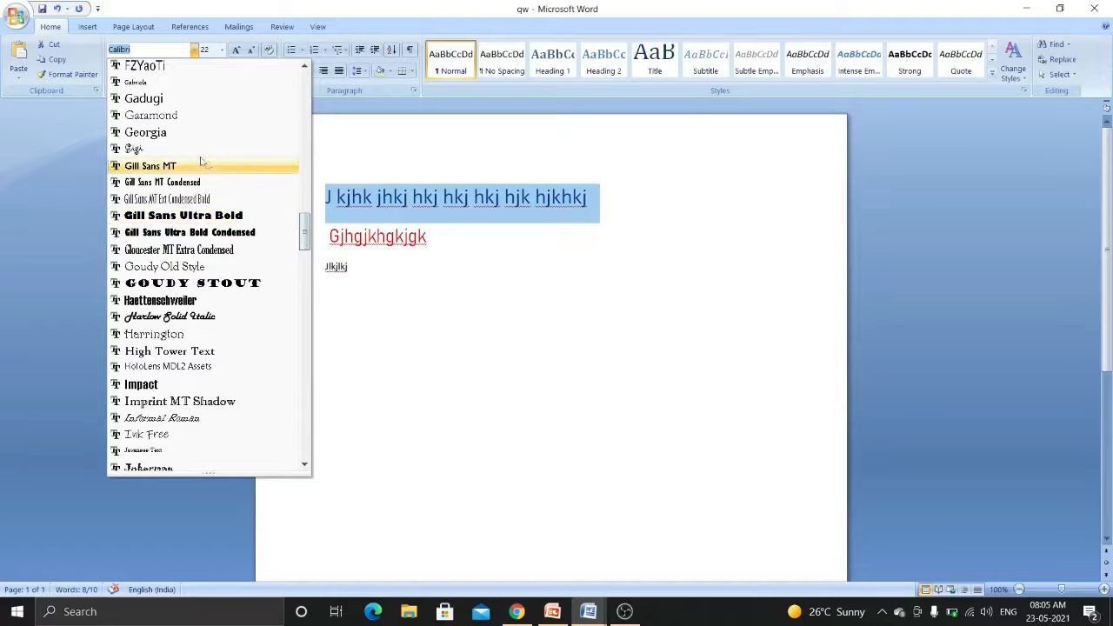
{"action": "left_click", "coordinate": [158, 136]}
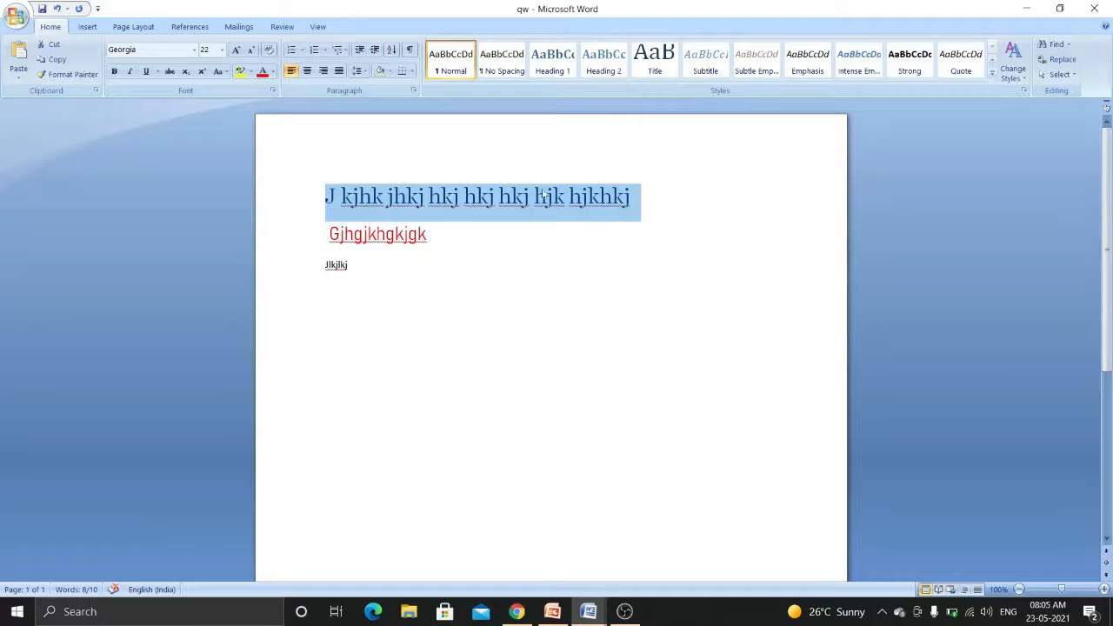
Step: Try center and right alignment on the first line, and return it to left alignment
{"action": "left_click", "coordinate": [307, 72]}
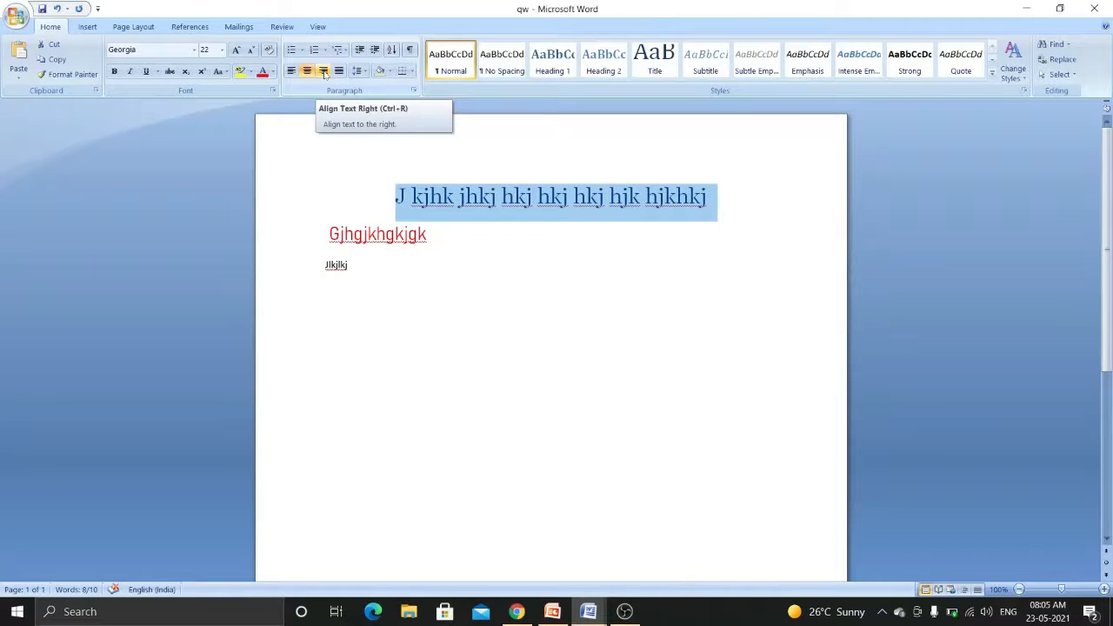
{"action": "left_click", "coordinate": [325, 73]}
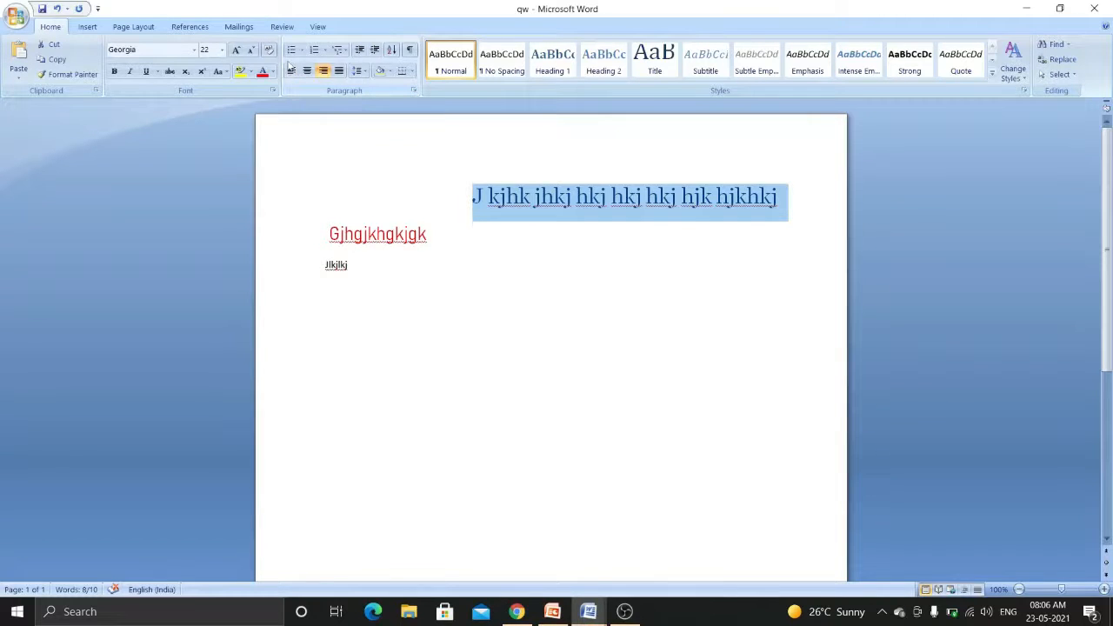
{"action": "left_click", "coordinate": [291, 69]}
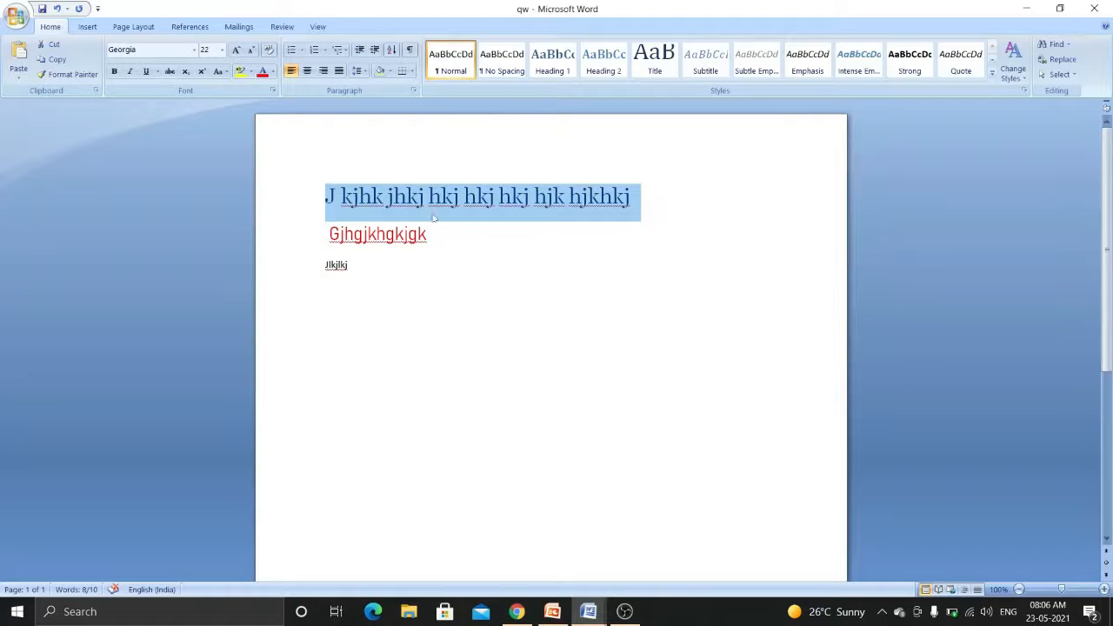
Step: Create a new blank document and enter two lines: "Ghhjg jh ghj gjh gjh gjh gj hg" and "Uigiugiughiugh huihuihiu hiuhi oijijhoioij"
{"action": "key", "text": "ctrl+n"}
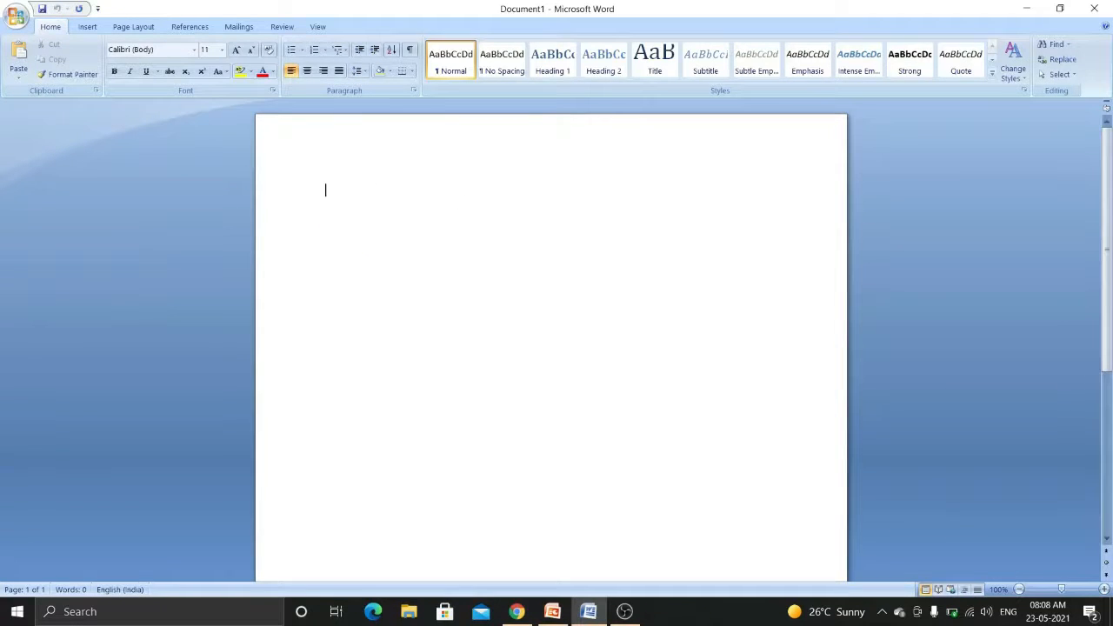
{"action": "left_click", "coordinate": [26, 19]}
{"action": "mouse_move", "coordinate": [43, 145]}
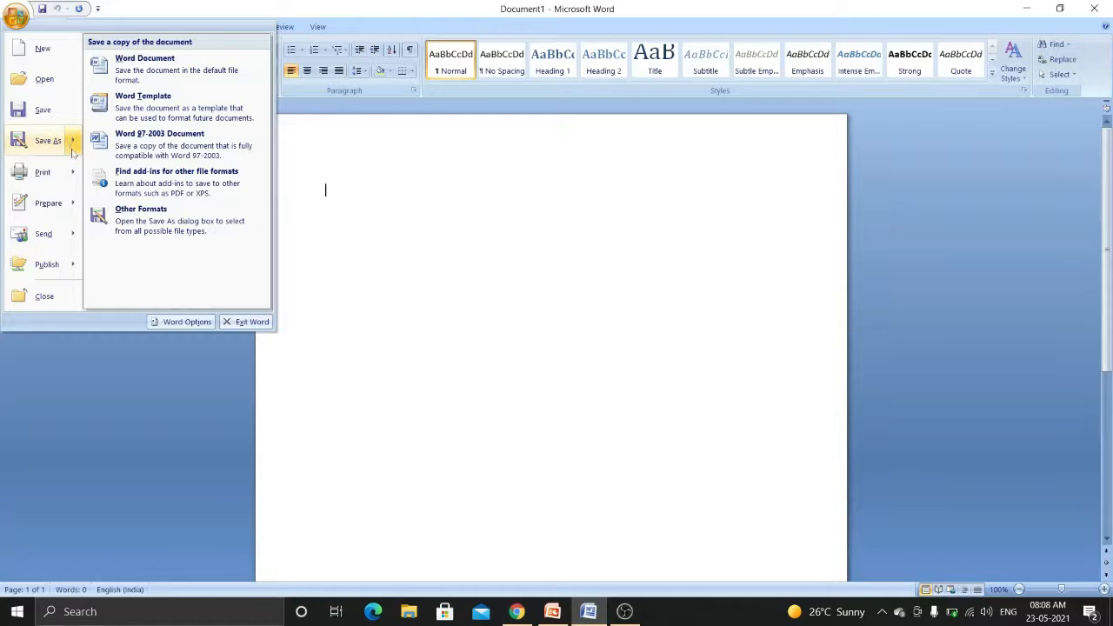
{"action": "mouse_move", "coordinate": [59, 178]}
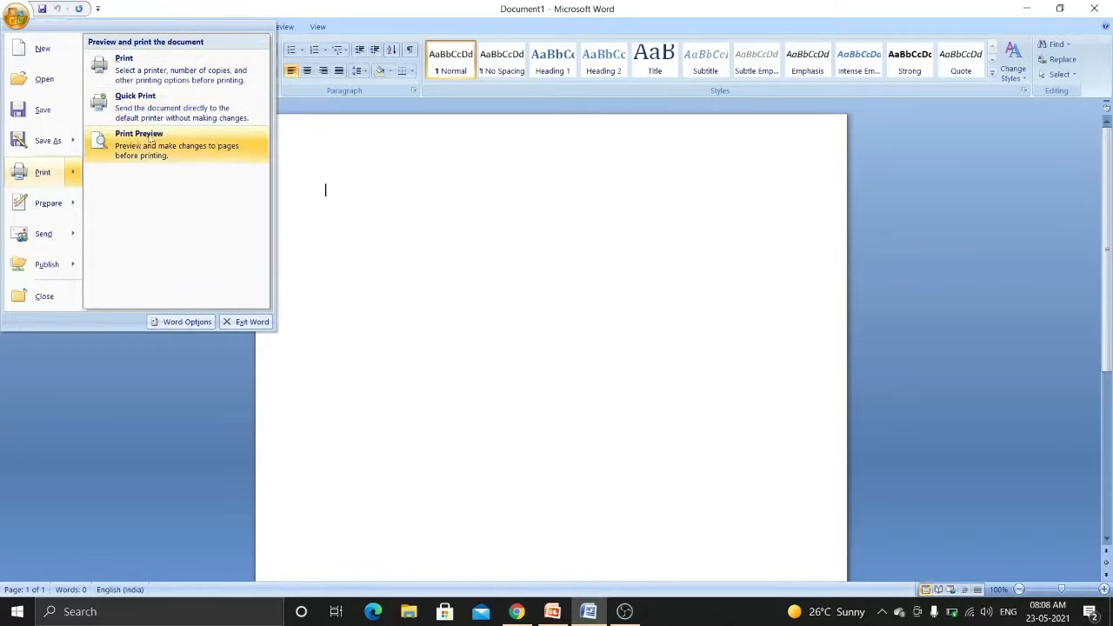
{"action": "left_click", "coordinate": [366, 206]}
{"action": "type", "text": "ghhjg ih ghj gjh gjh gjh gj h"}
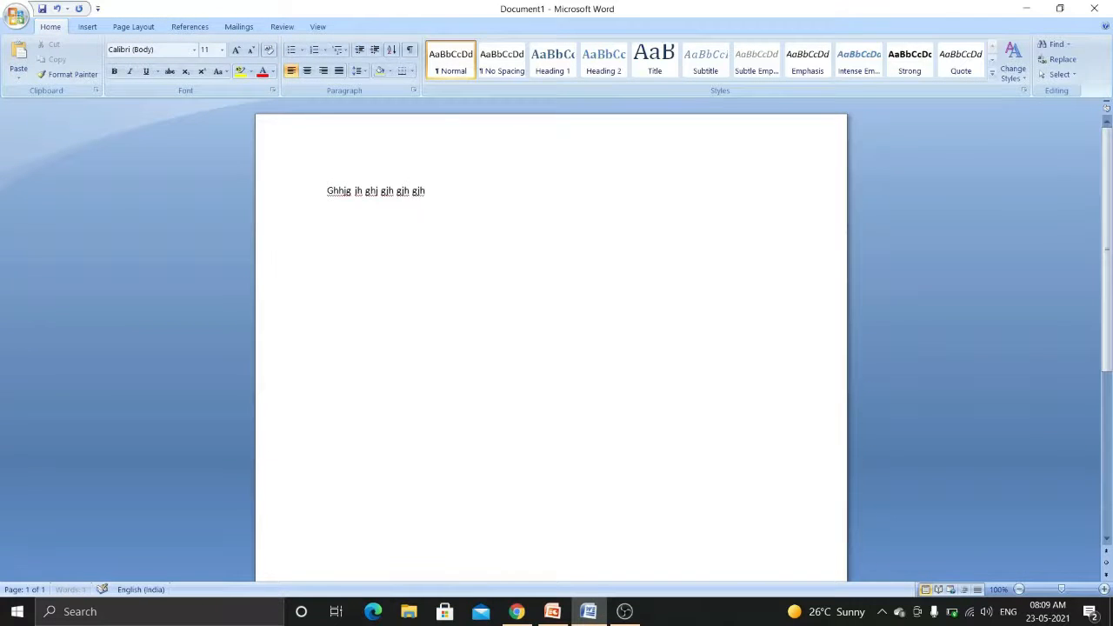
{"action": "type", "text": "g"}
{"action": "key", "text": "Return"}
{"action": "type", "text": "uigiugiughiugh h"}
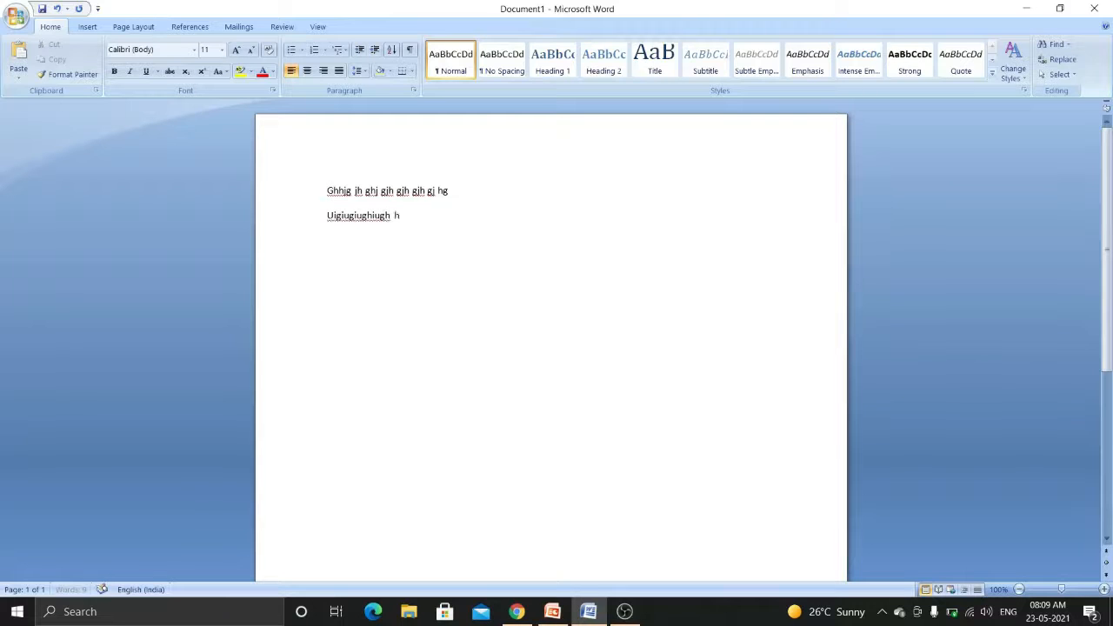
{"action": "type", "text": "uihuihiu hiuhi"}
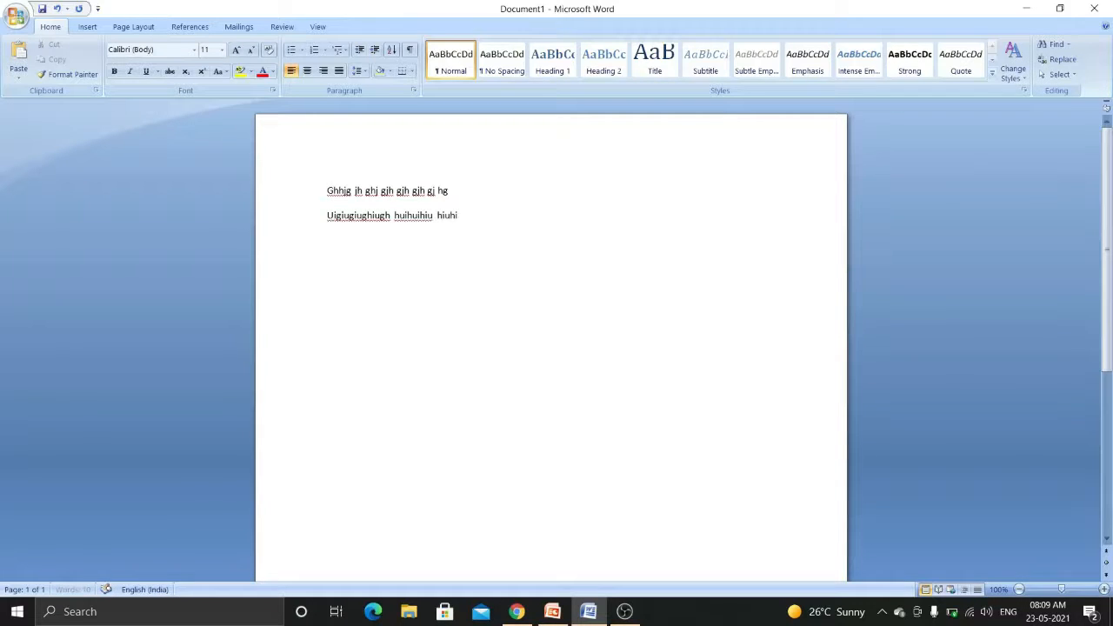
{"action": "type", "text": " oiijhoioii"}
Step: View the new document in Print Preview twice, closing the preview each time
{"action": "left_click", "coordinate": [16, 19]}
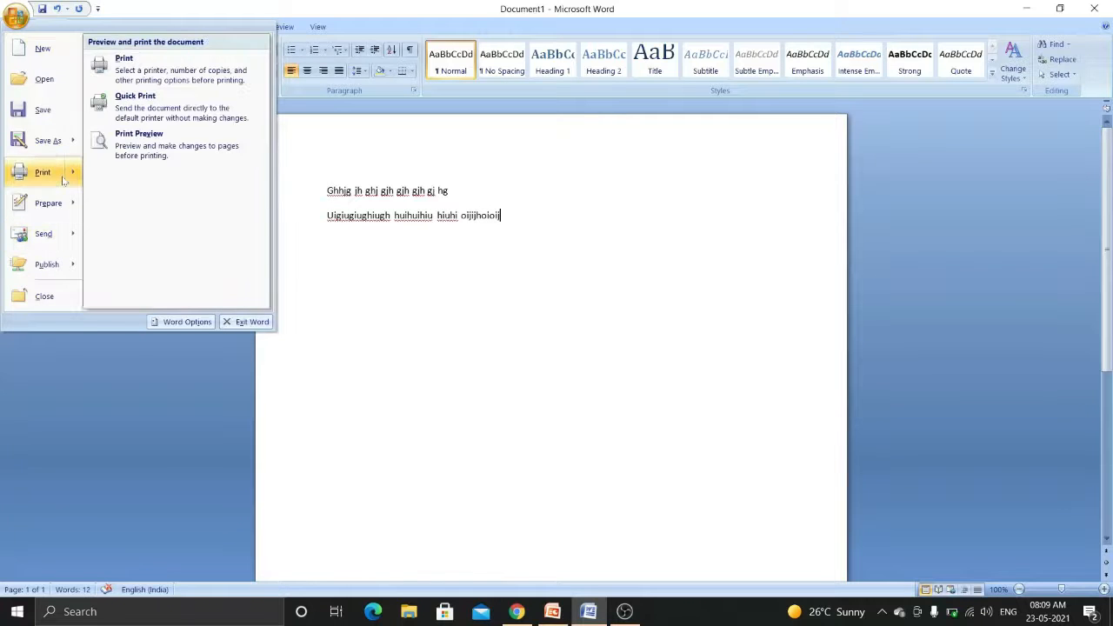
{"action": "left_click", "coordinate": [154, 152]}
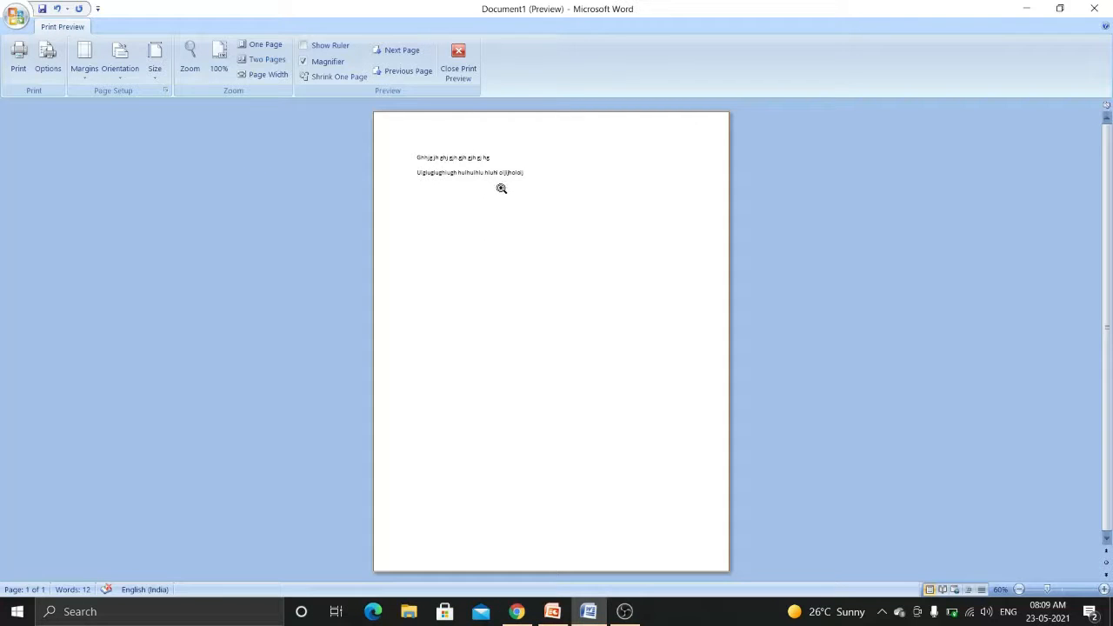
{"action": "left_click", "coordinate": [465, 70]}
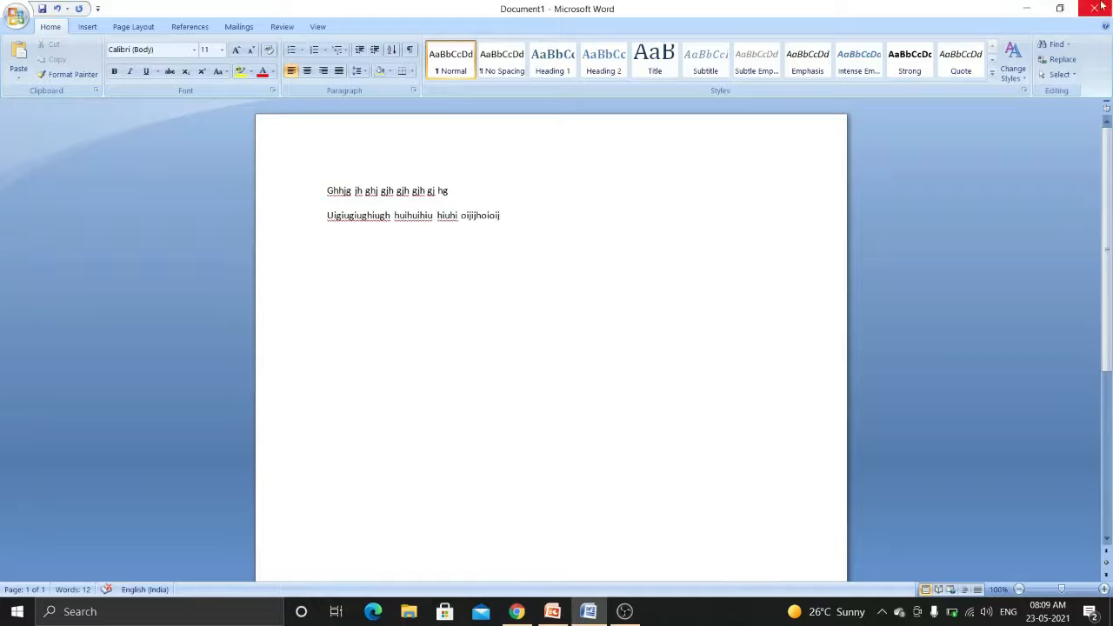
{"action": "left_click", "coordinate": [9, 18]}
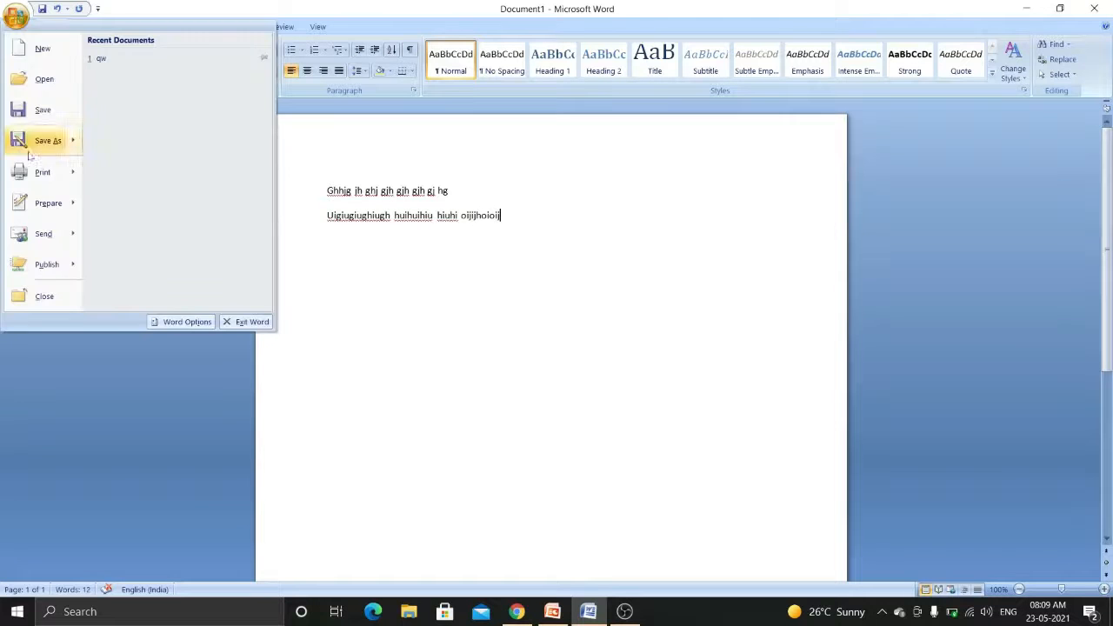
{"action": "mouse_move", "coordinate": [52, 172]}
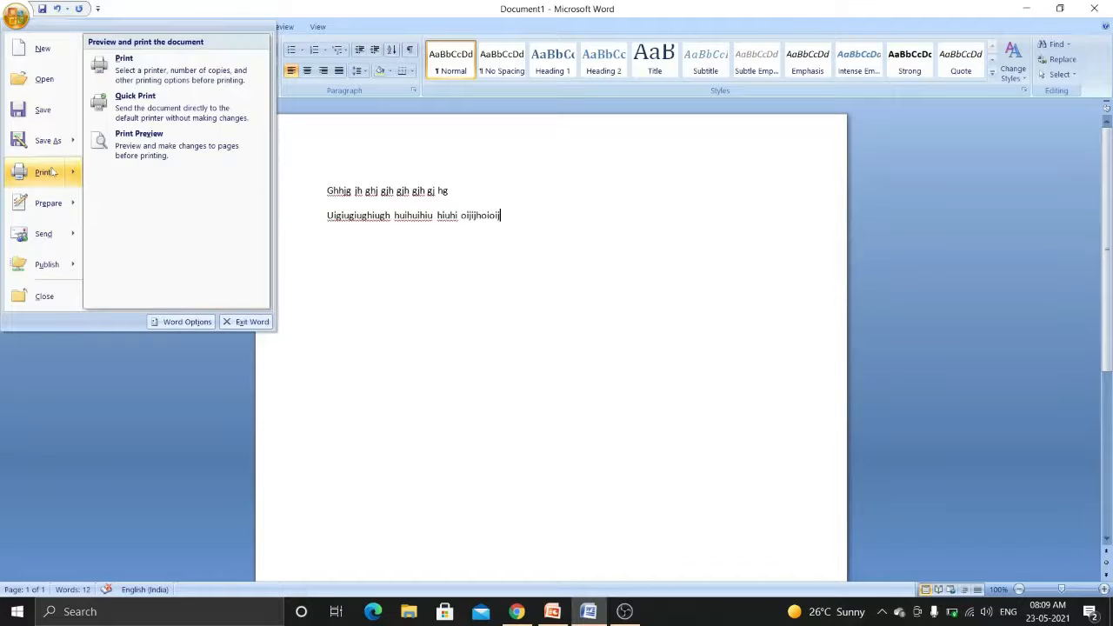
{"action": "left_click", "coordinate": [165, 149]}
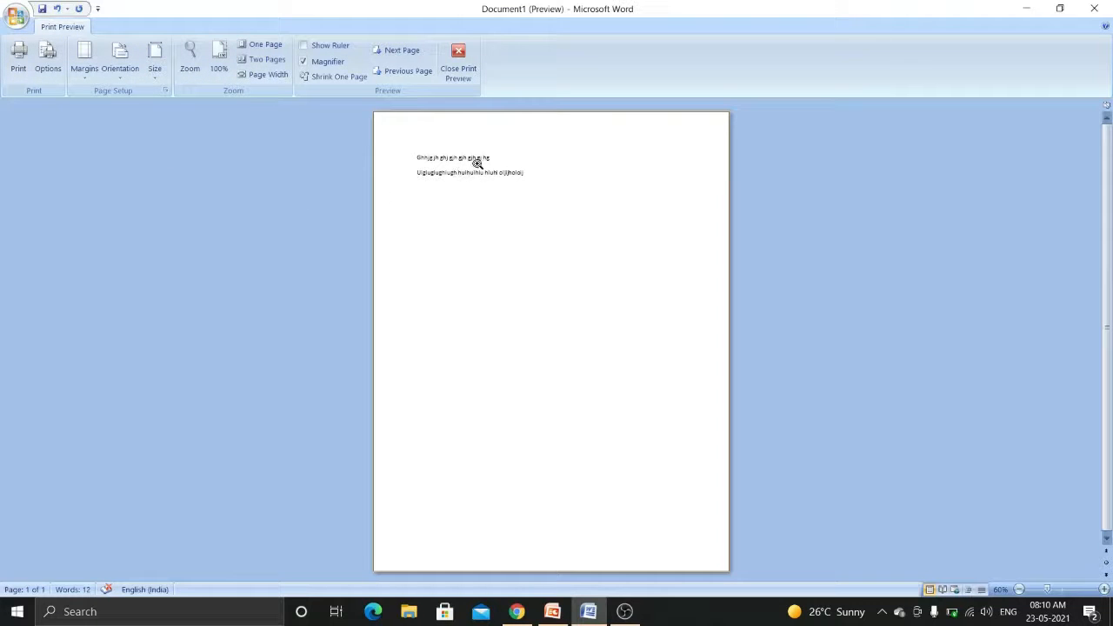
{"action": "left_click", "coordinate": [463, 70]}
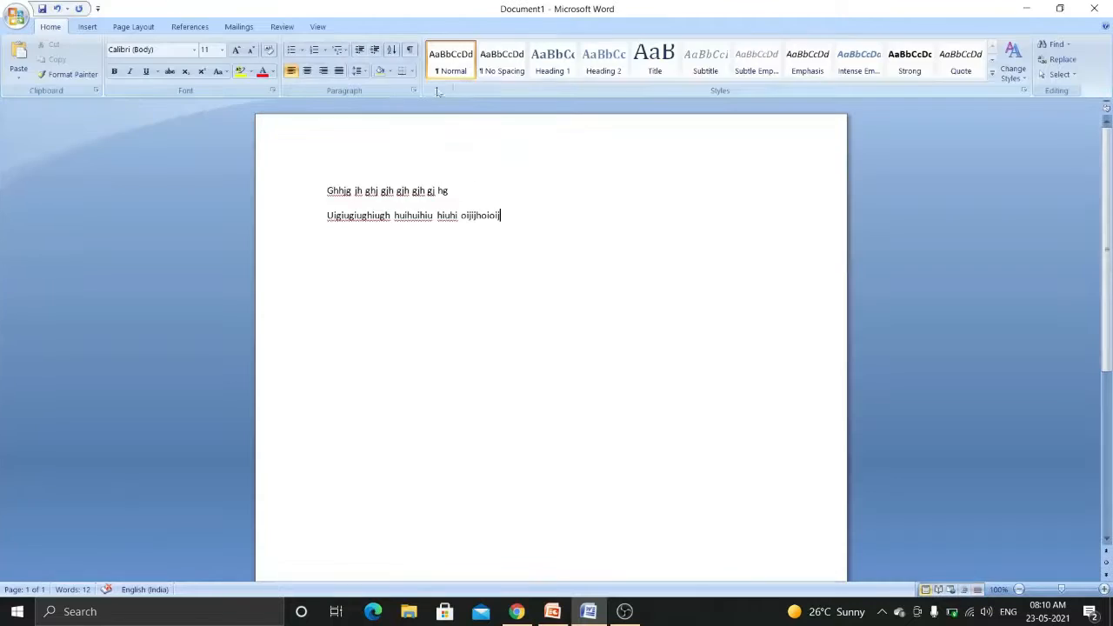
Step: Try the Current page and All page ranges in the Print dialog, and cancel without printing
{"action": "left_click", "coordinate": [19, 19]}
{"action": "mouse_move", "coordinate": [43, 173]}
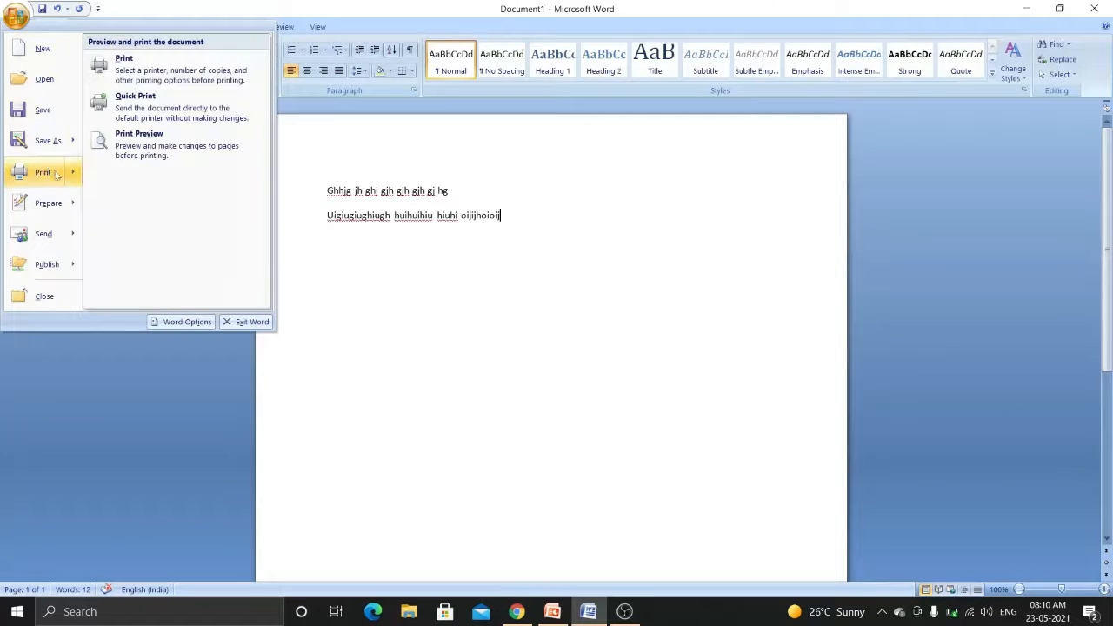
{"action": "left_click", "coordinate": [205, 62]}
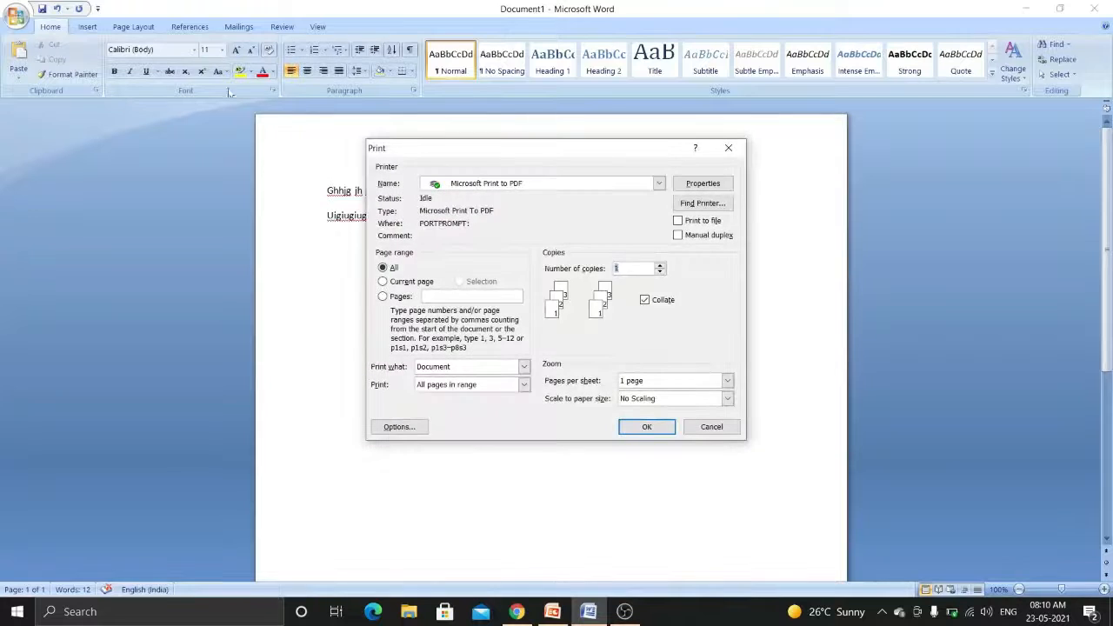
{"action": "left_click", "coordinate": [384, 282]}
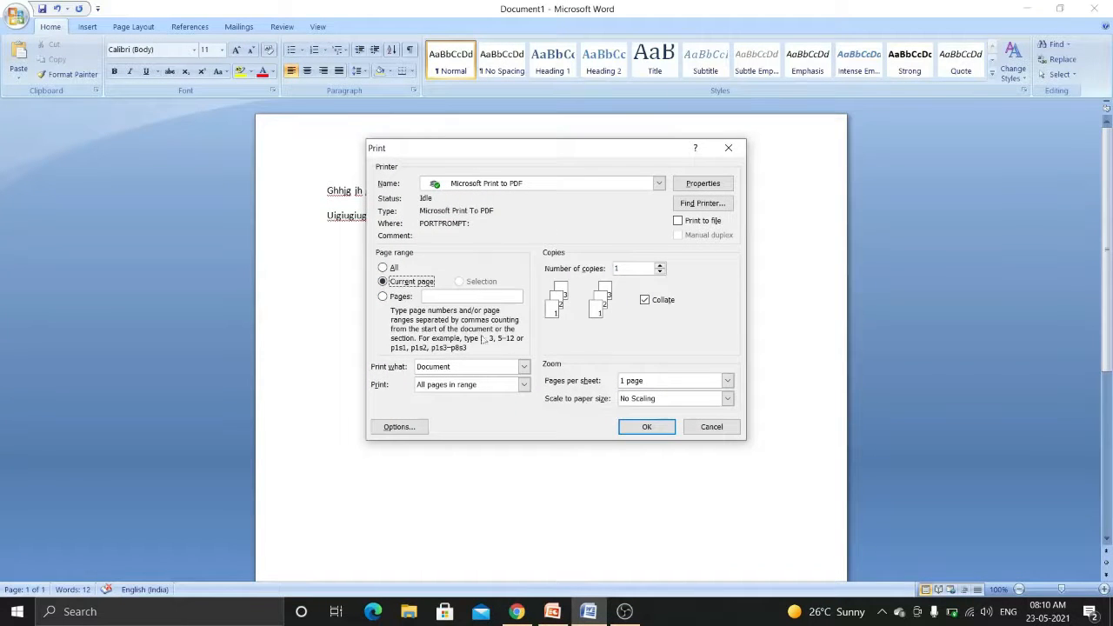
{"action": "left_click", "coordinate": [383, 269]}
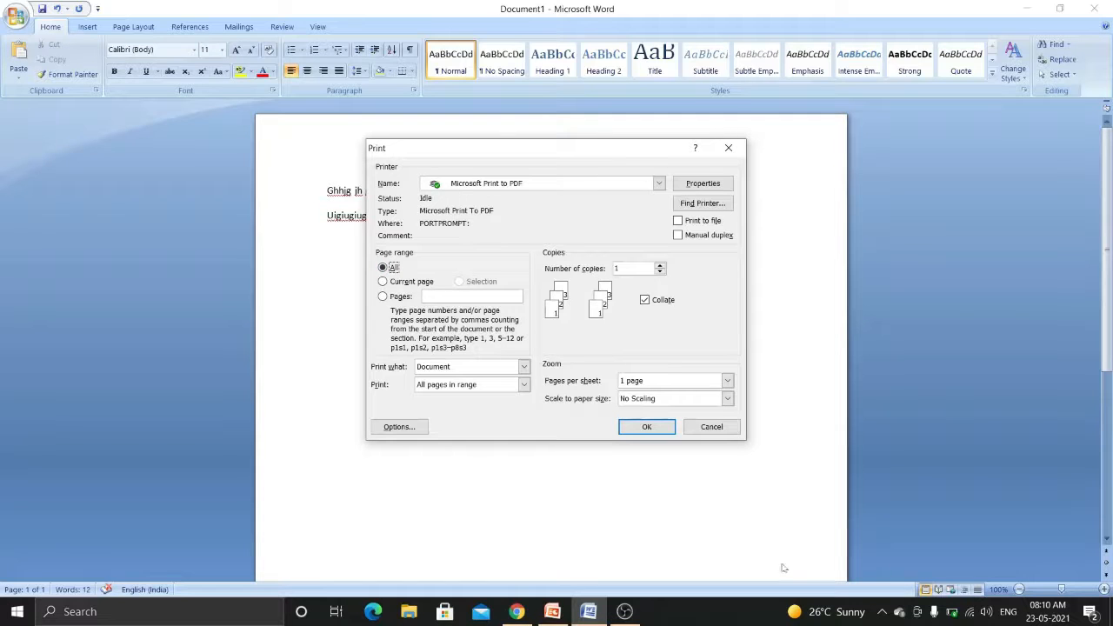
{"action": "left_click", "coordinate": [723, 429]}
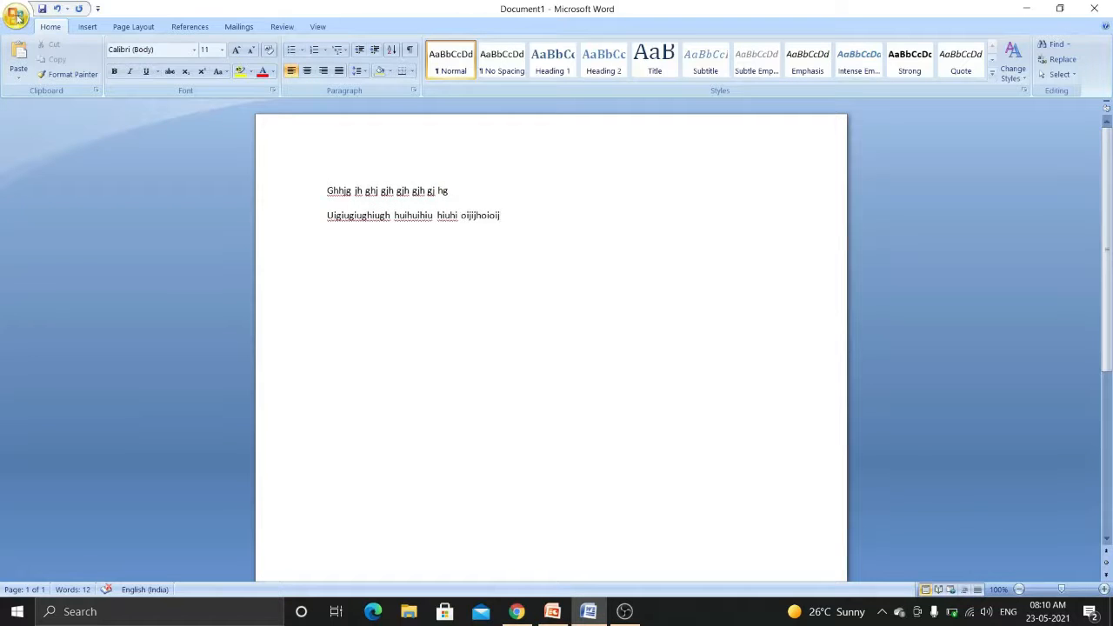
Step: Display the two-line document in Print Preview again
{"action": "left_click", "coordinate": [16, 16]}
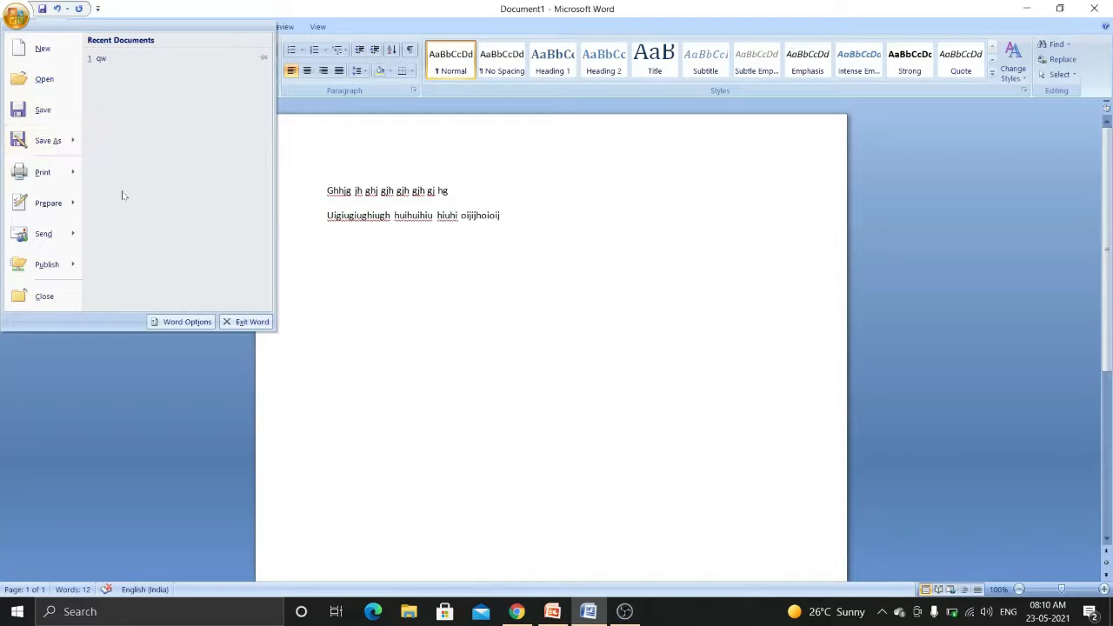
{"action": "mouse_move", "coordinate": [66, 178]}
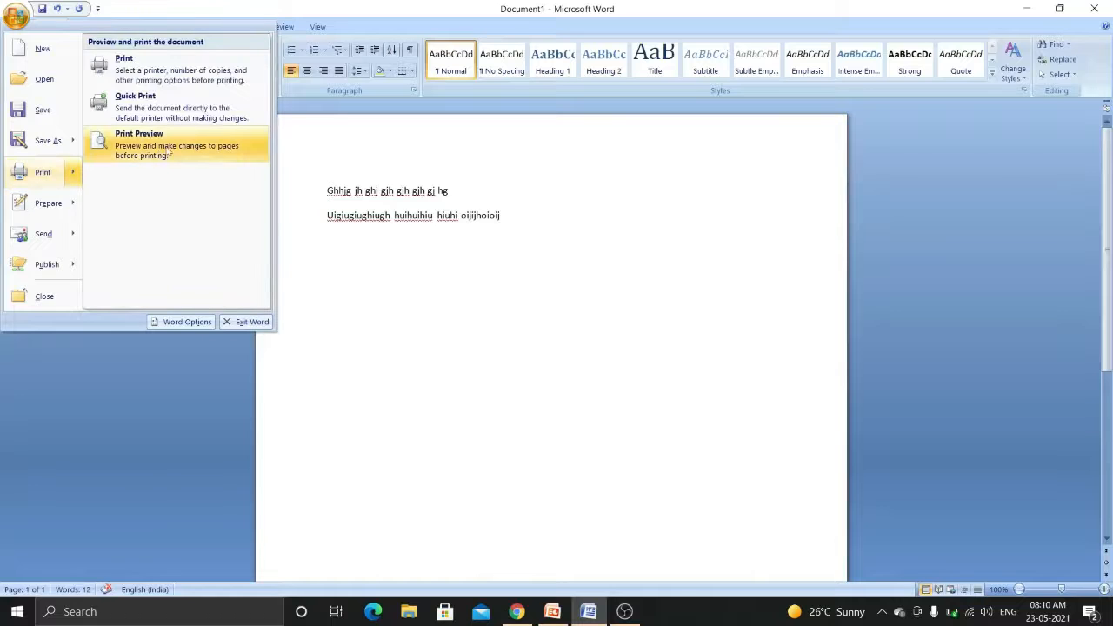
{"action": "key", "text": "Escape"}
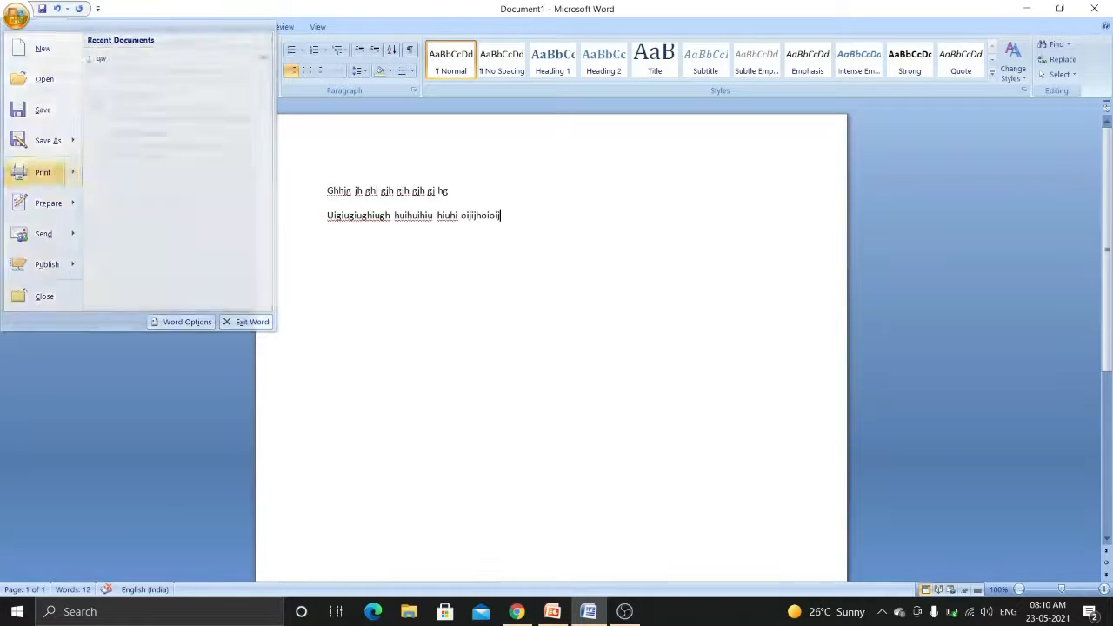
{"action": "key", "text": "Escape"}
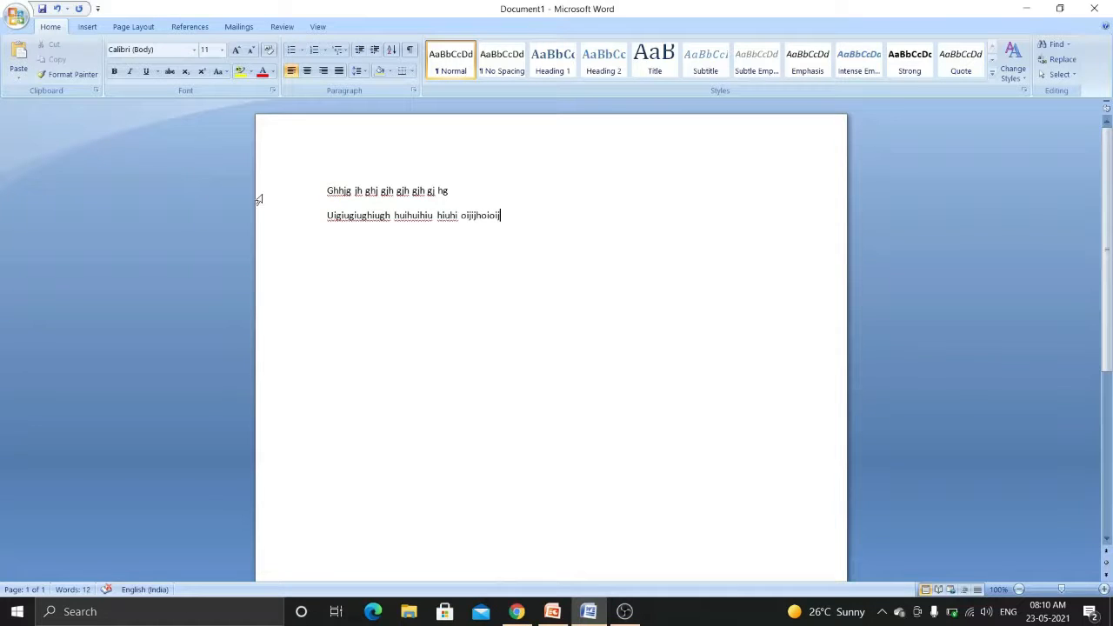
{"action": "left_click", "coordinate": [17, 17]}
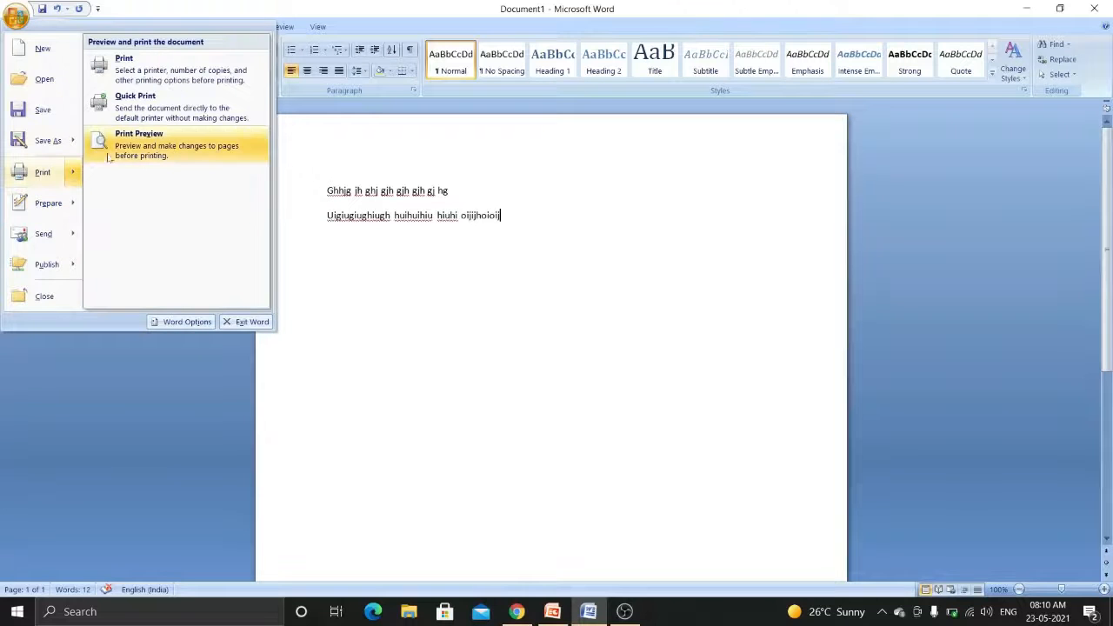
{"action": "left_click", "coordinate": [155, 149]}
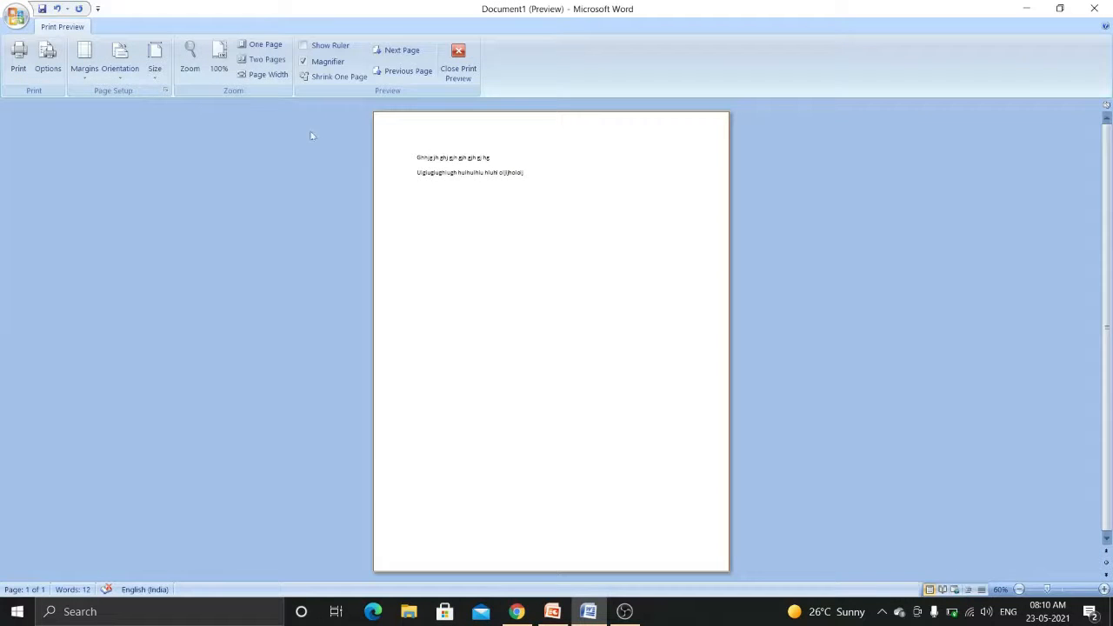
Step: Set a custom top page margin of 1.5 cm for the whole document
{"action": "left_click", "coordinate": [91, 74]}
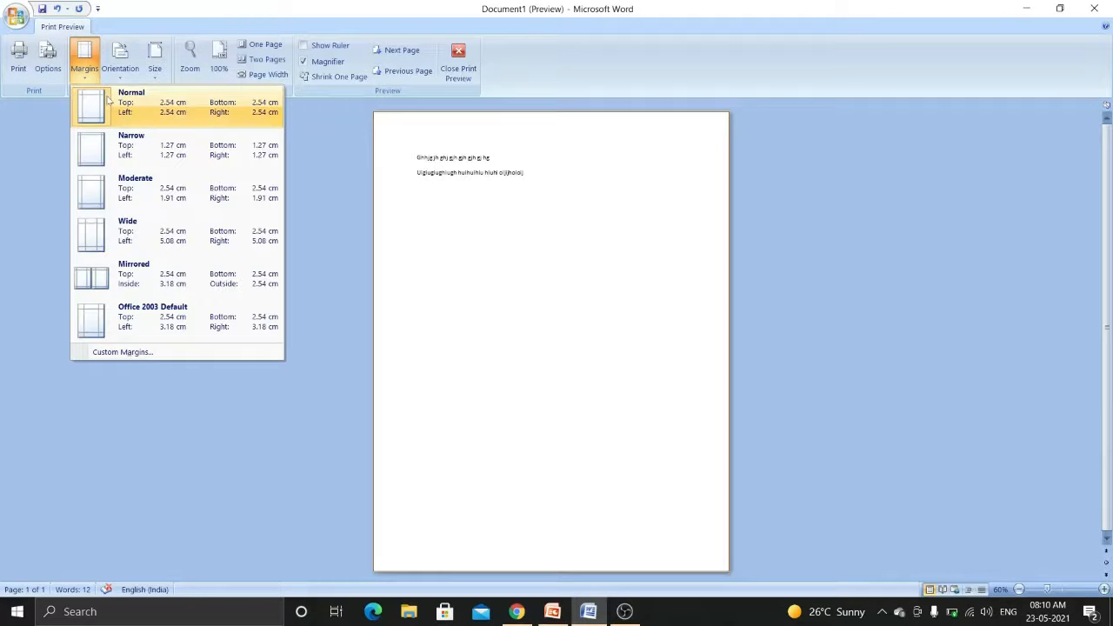
{"action": "left_click", "coordinate": [137, 349]}
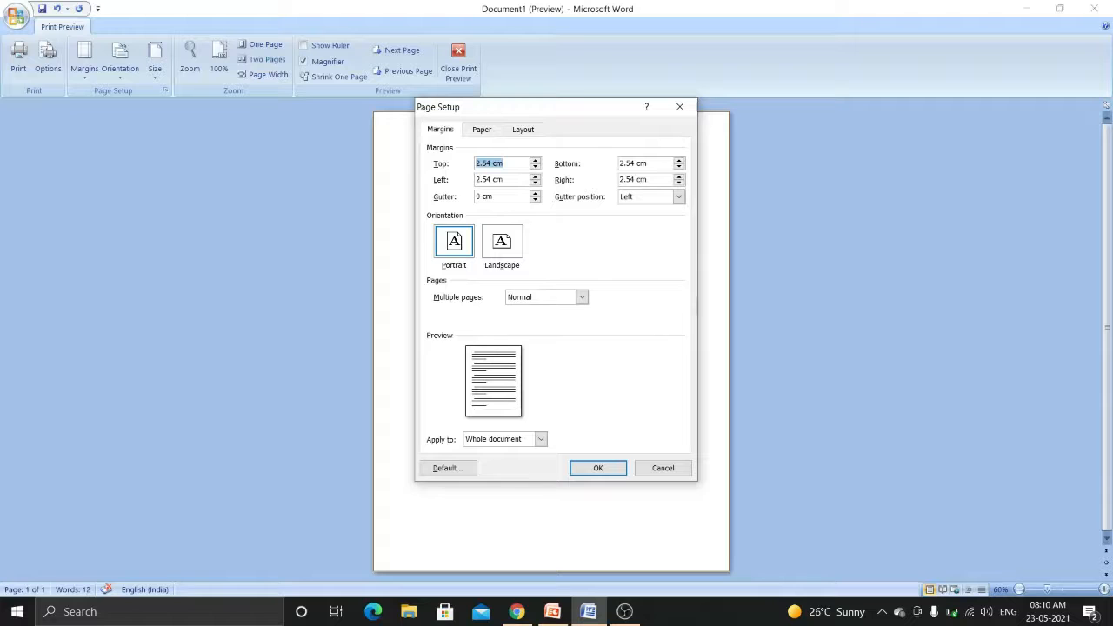
{"action": "left_click", "coordinate": [535, 168]}
{"action": "left_click", "coordinate": [535, 167]}
{"action": "left_click", "coordinate": [535, 168]}
{"action": "left_click_drag", "start_coordinate": [475, 163], "coordinate": [500, 164]}
{"action": "type", "text": "1.5"}
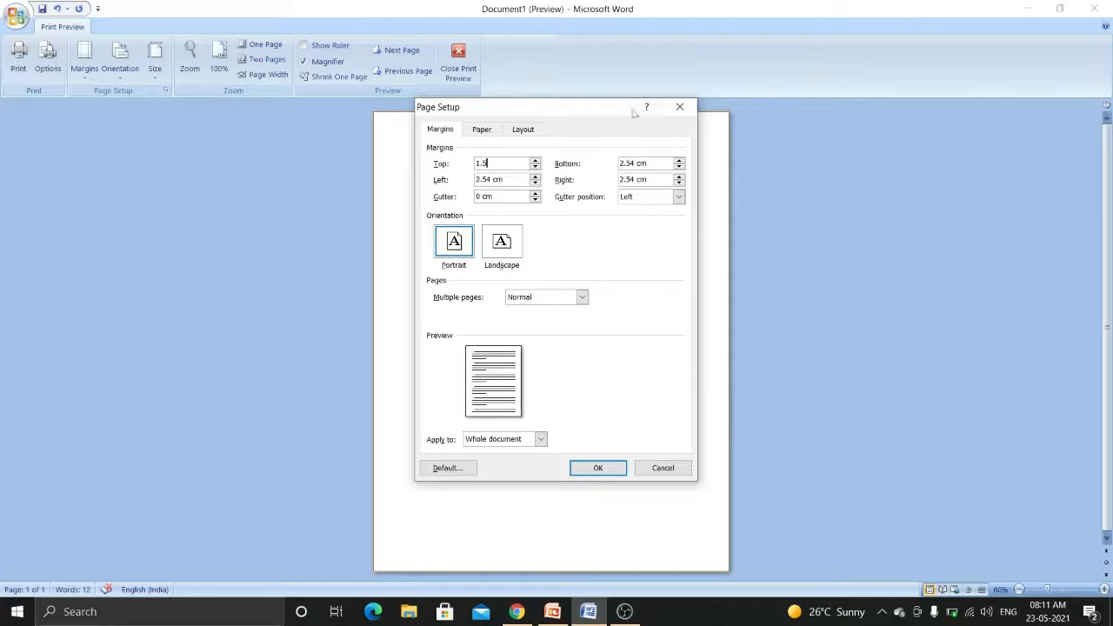
{"action": "key", "text": "Tab"}
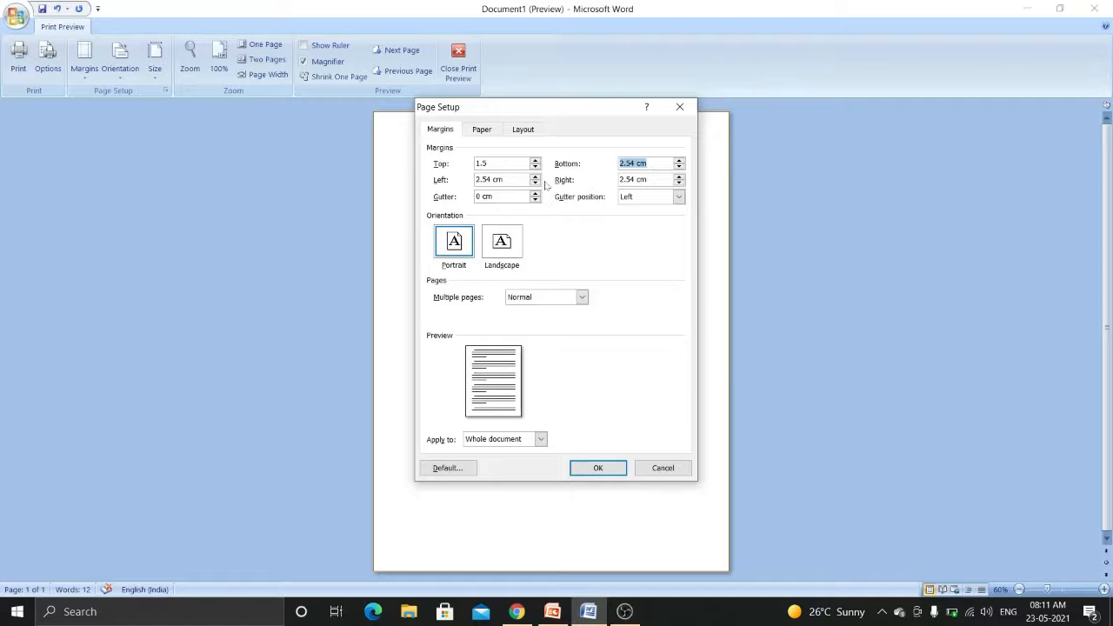
Step: Set the bottom, left and right page margins to 1.5 cm and apply the custom margins
{"action": "type", "text": "1.5"}
{"action": "key", "text": "Tab"}
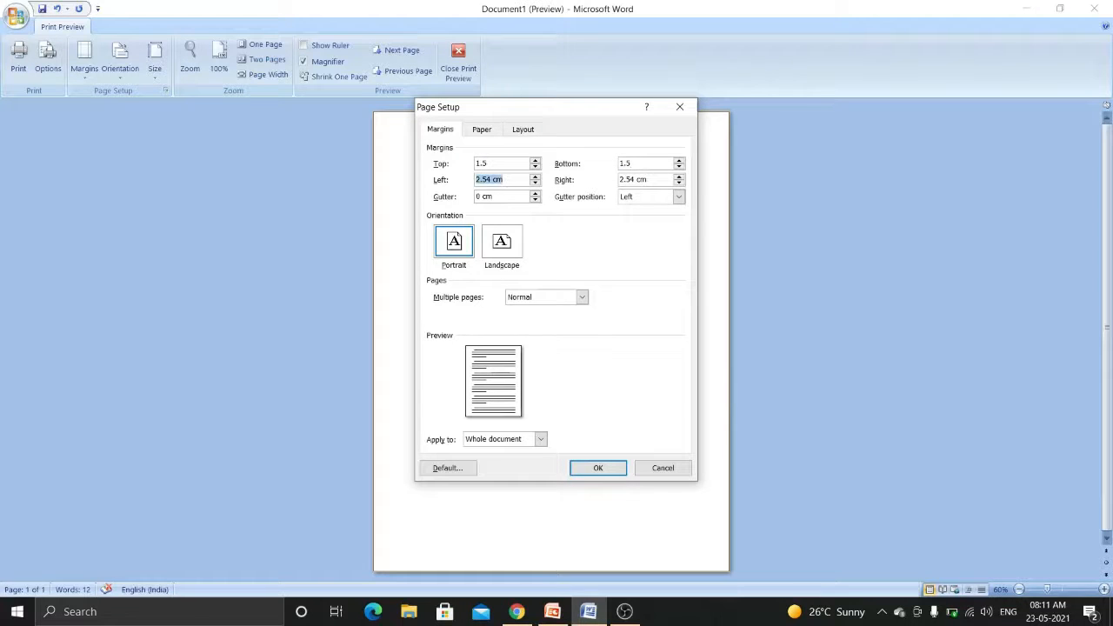
{"action": "type", "text": "1.5"}
{"action": "key", "text": "Tab"}
{"action": "type", "text": "1"}
{"action": "left_click", "coordinate": [597, 470]}
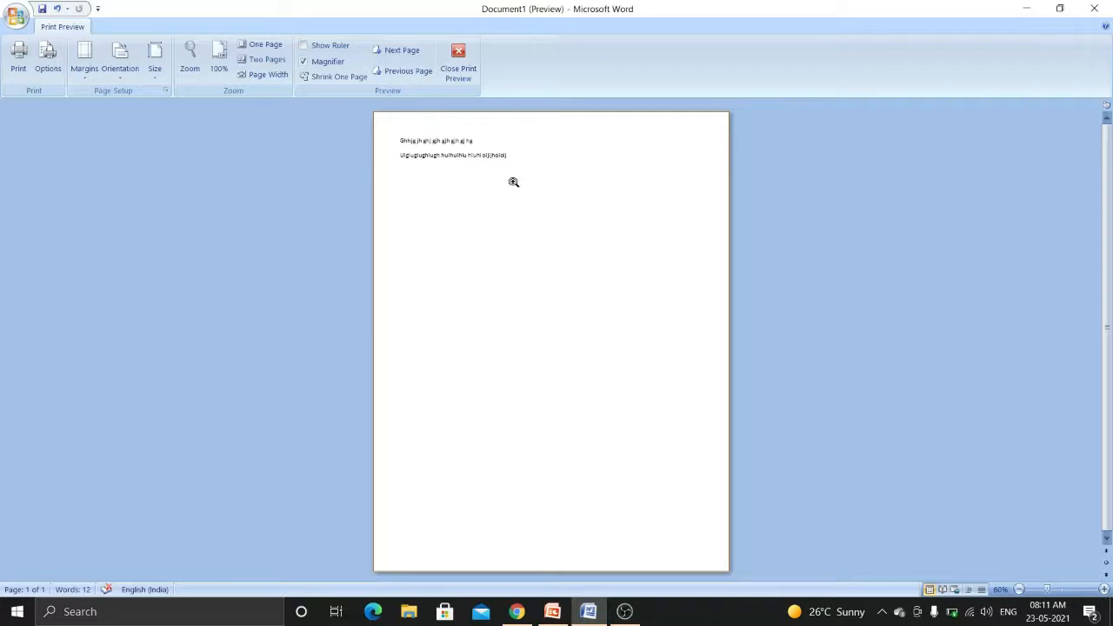
Step: Change the document's paper size to A4 in Page Setup, apply it, and close the print preview
{"action": "left_click", "coordinate": [91, 76]}
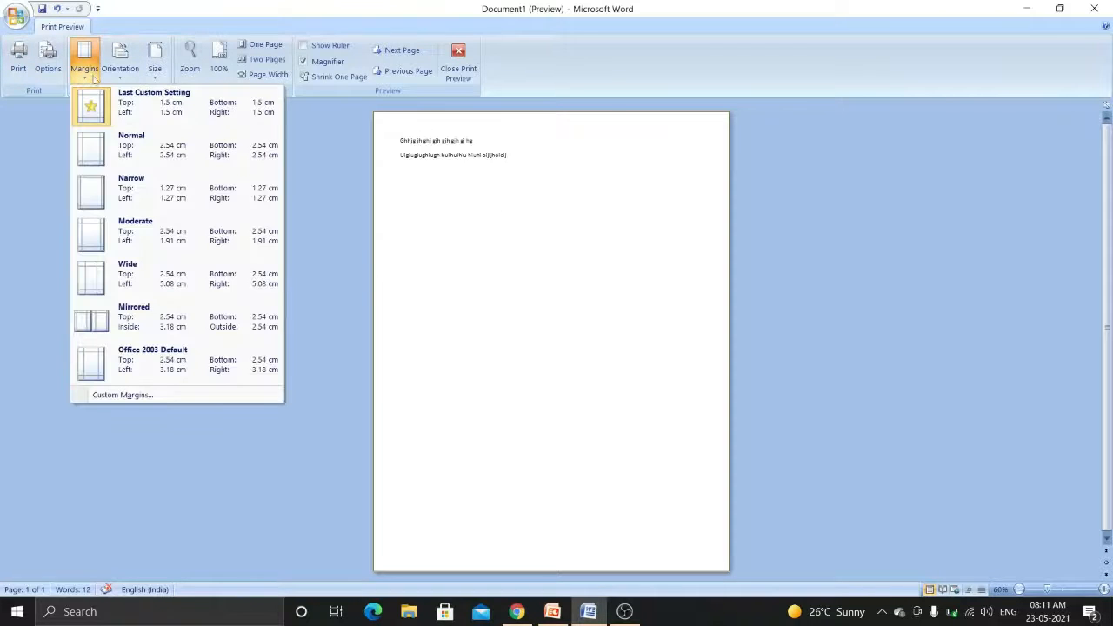
{"action": "left_click", "coordinate": [130, 397]}
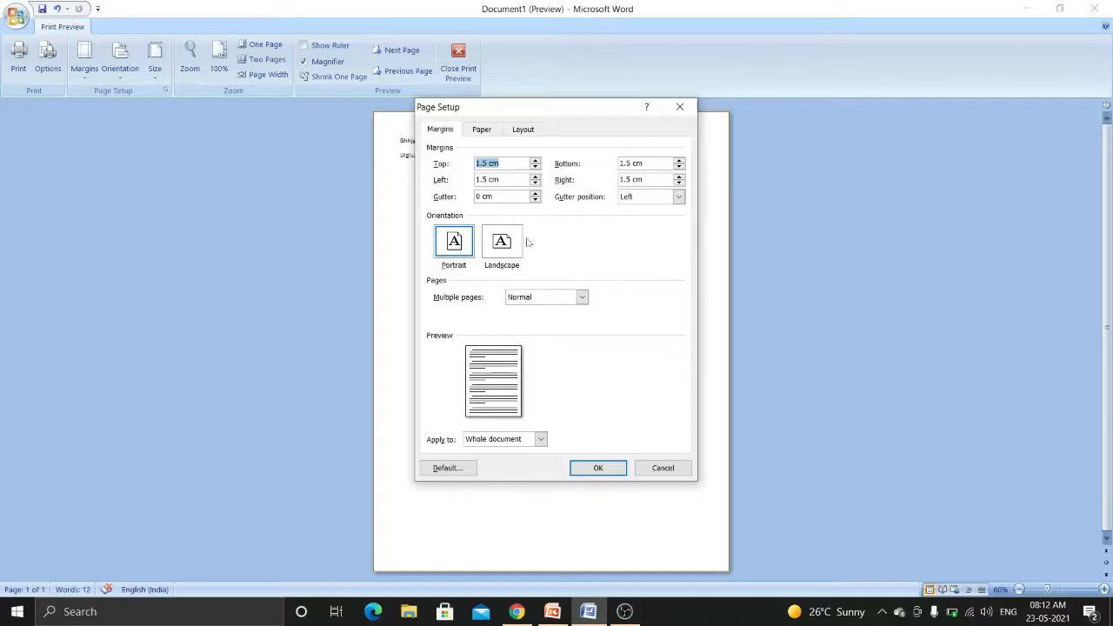
{"action": "left_click", "coordinate": [482, 130]}
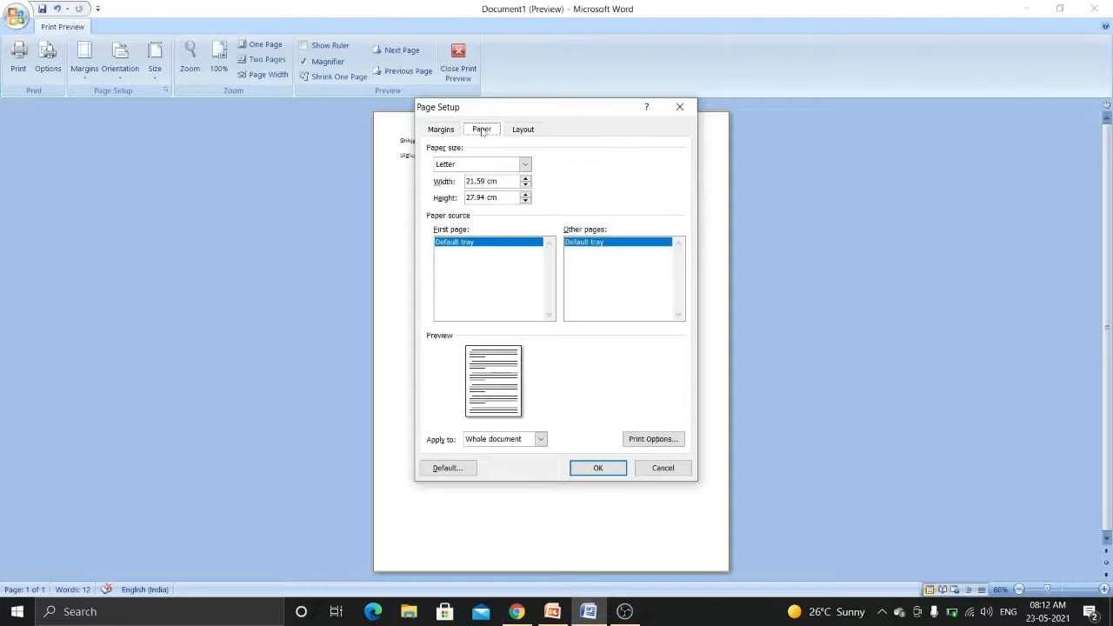
{"action": "left_click", "coordinate": [525, 165]}
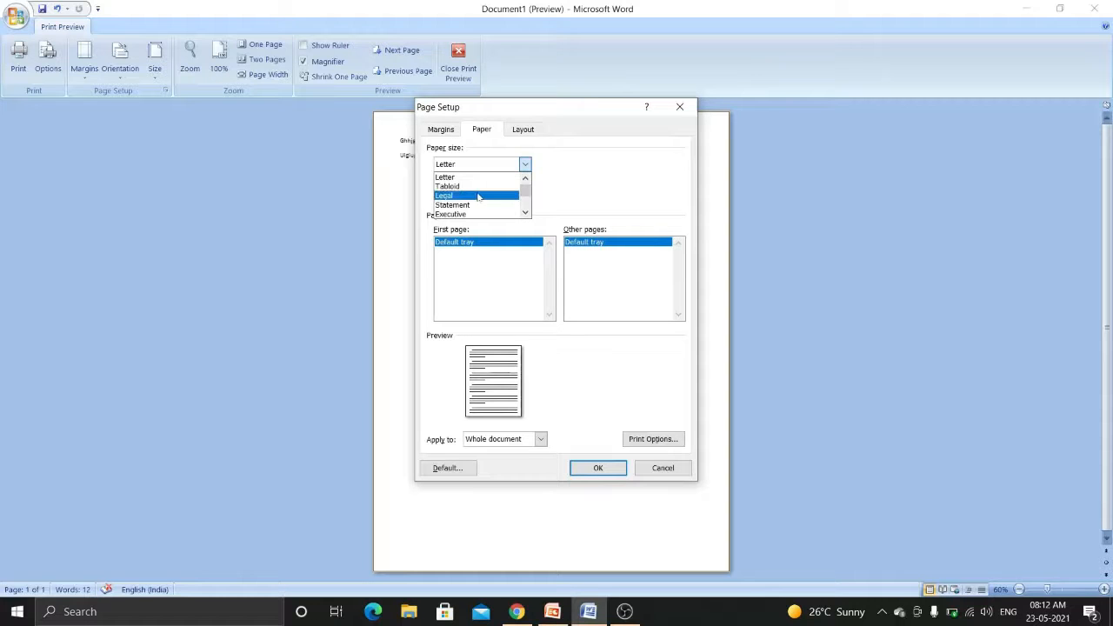
{"action": "left_click", "coordinate": [526, 214]}
{"action": "left_click", "coordinate": [526, 213]}
{"action": "left_click", "coordinate": [526, 213]}
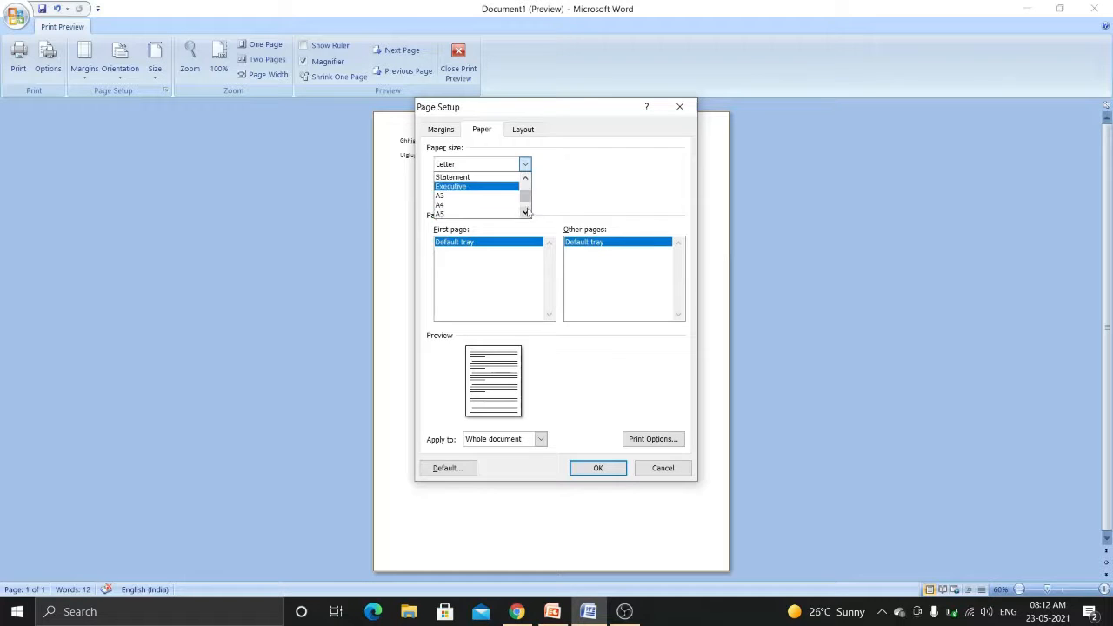
{"action": "left_click", "coordinate": [470, 206]}
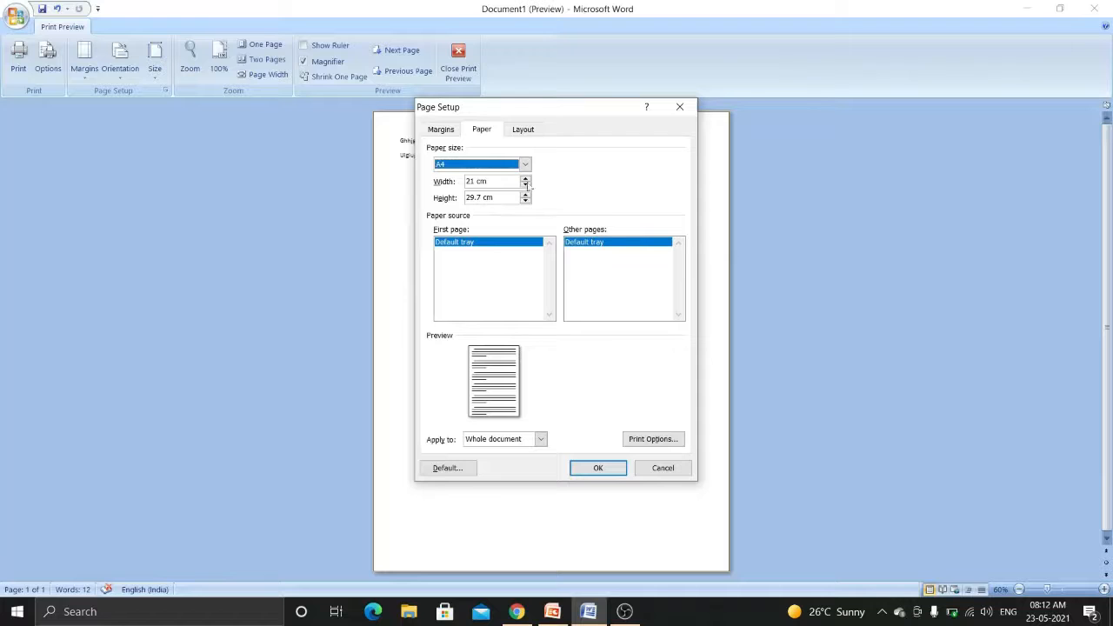
{"action": "left_click", "coordinate": [584, 469]}
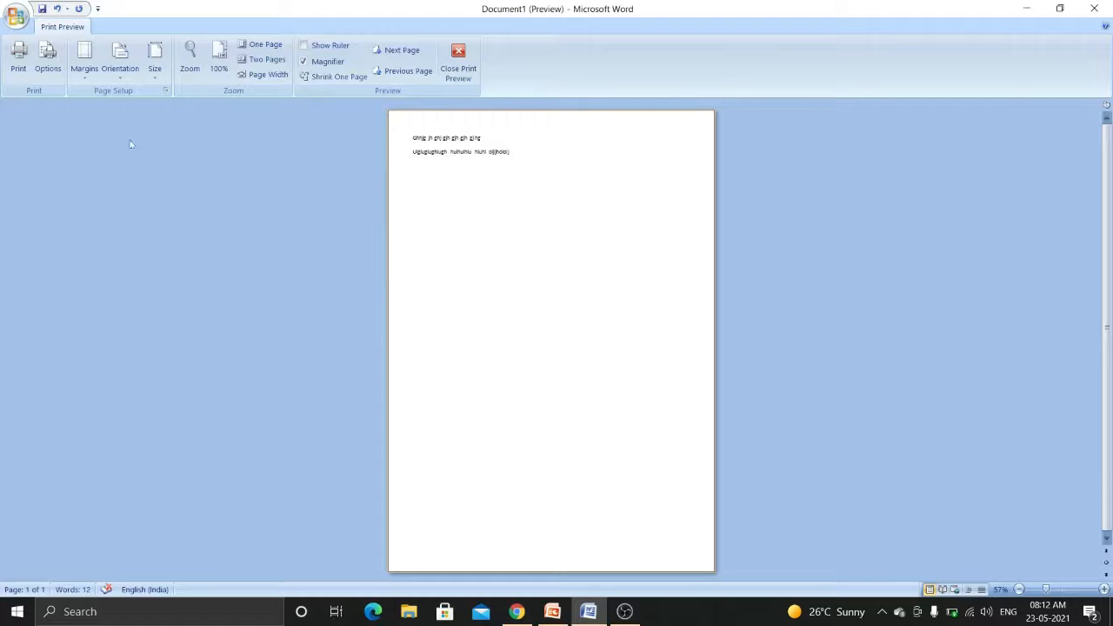
{"action": "left_click", "coordinate": [458, 62]}
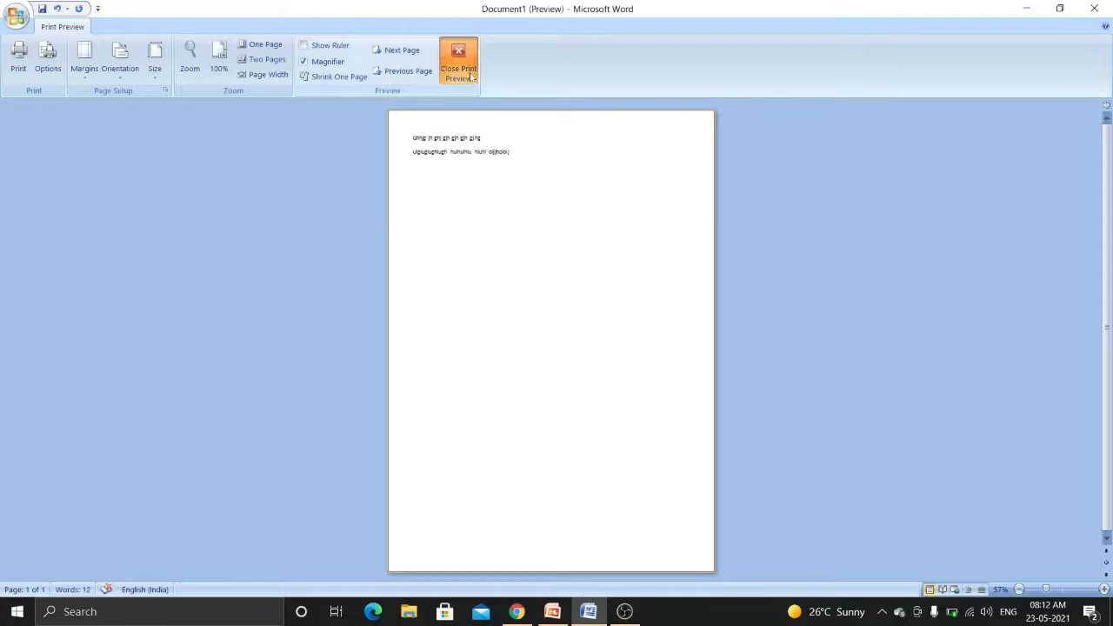